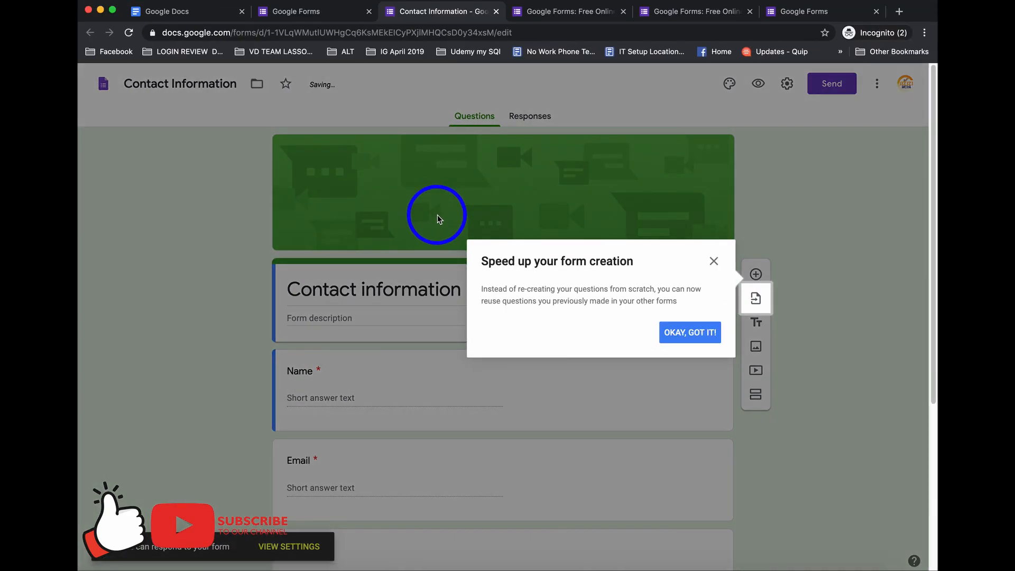
Step: Dismiss the question-reuse tip, return to the Google Forms home page and create a blank form
left_click(714, 261)
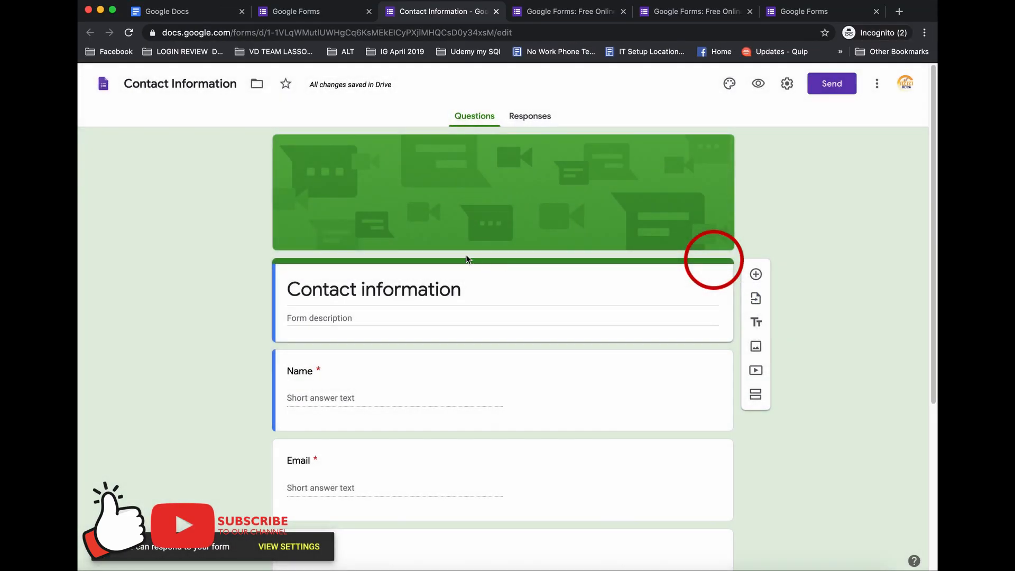
left_click(305, 16)
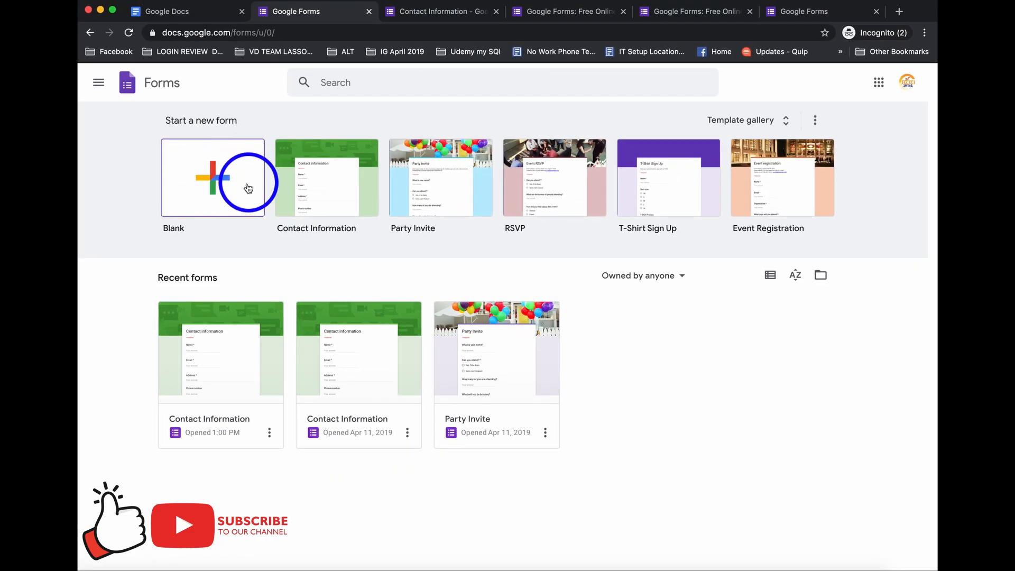
left_click(217, 174)
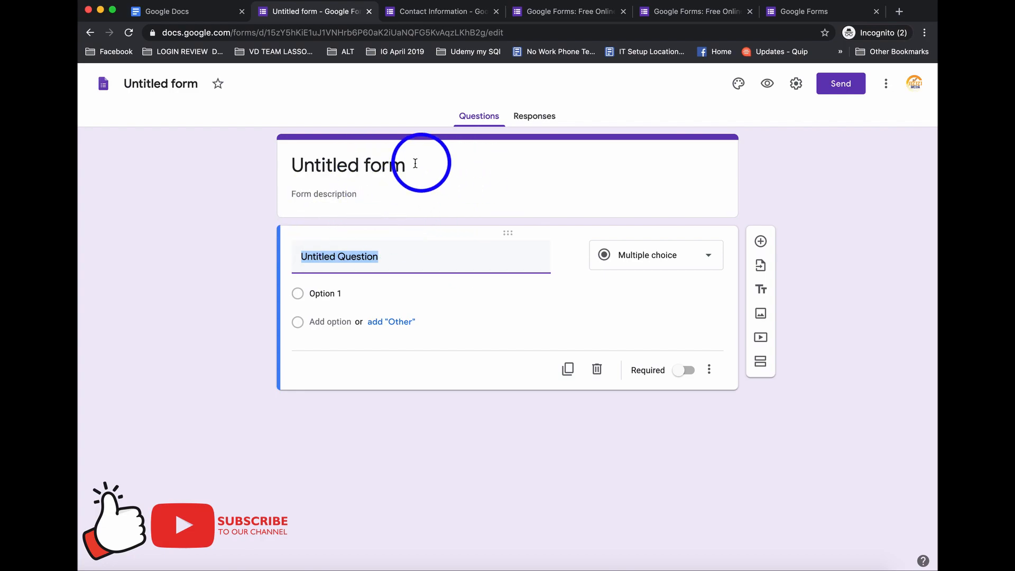
Step: Replace the form title with "Resume collecting for new jobs"
left_click(359, 161)
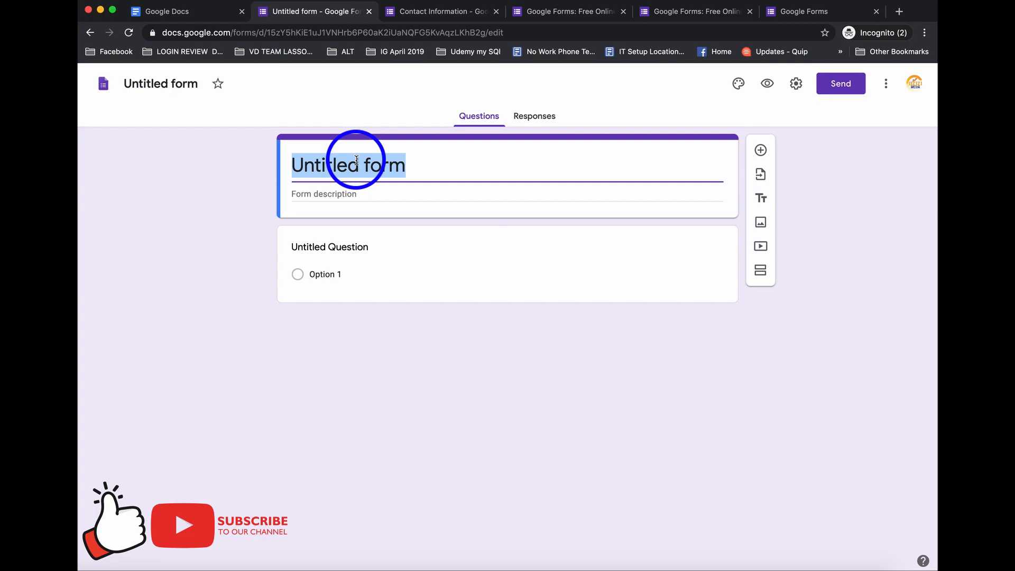
key("BackSpace")
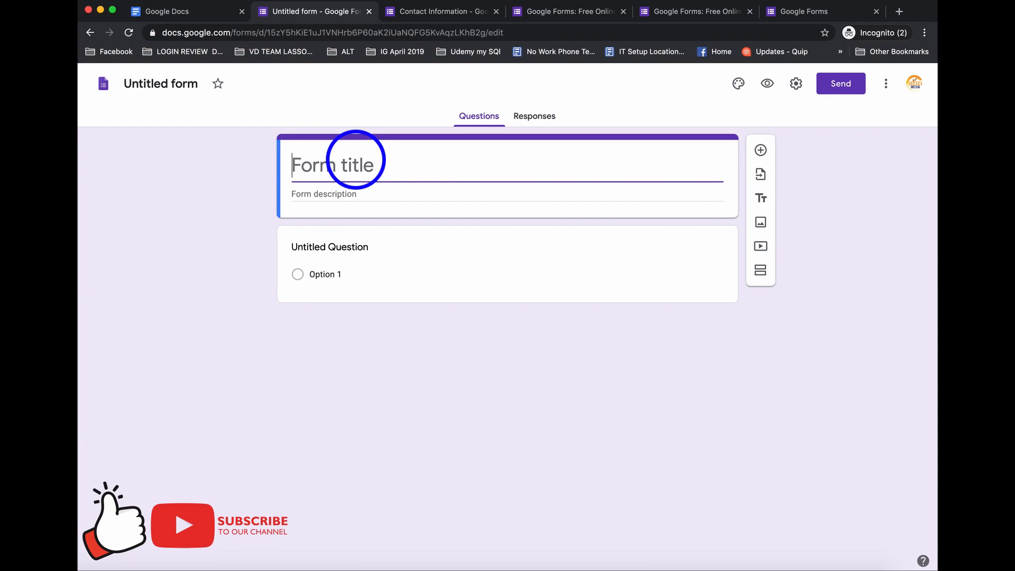
type("Resume")
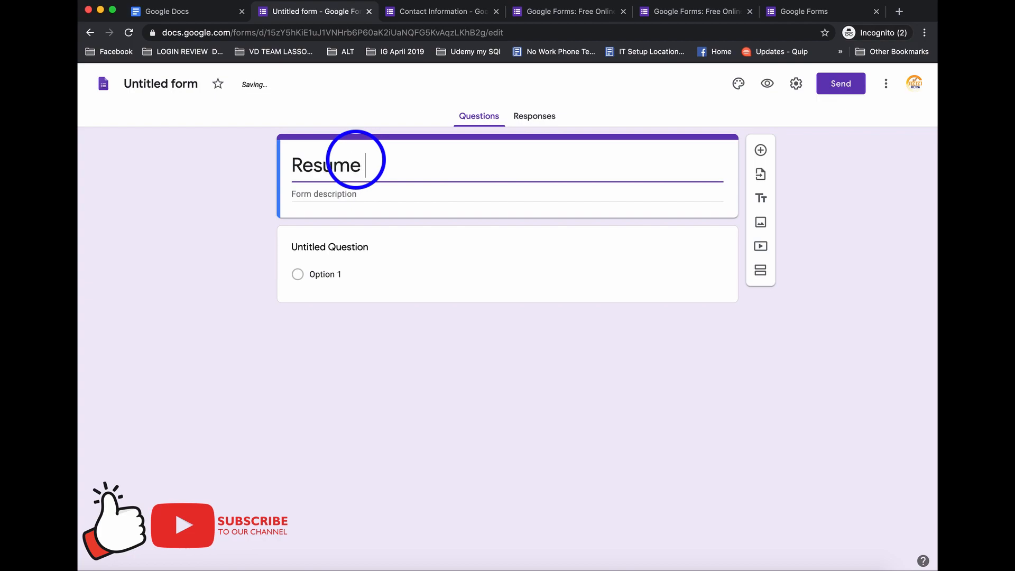
type(" collecting")
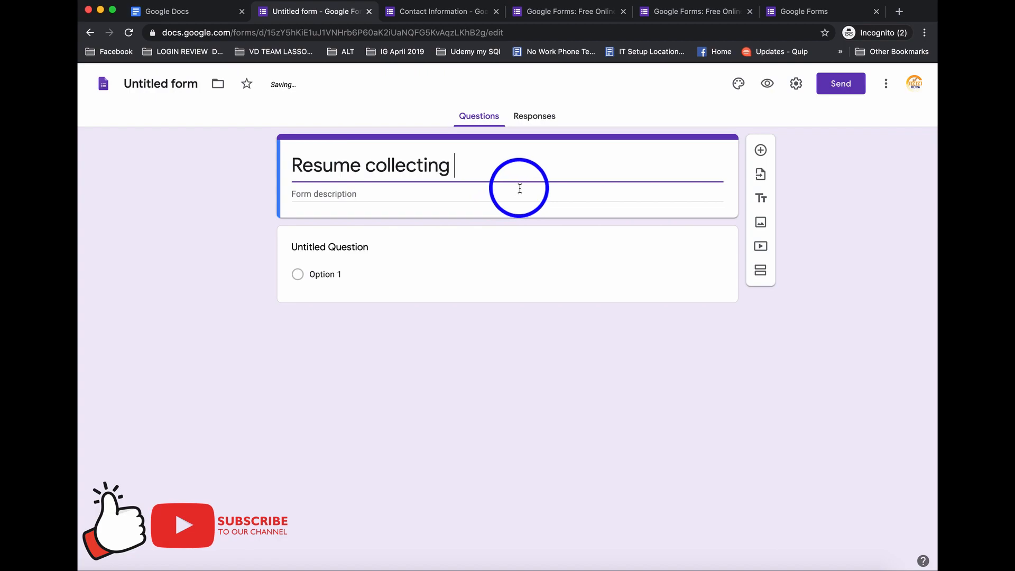
type(" for new")
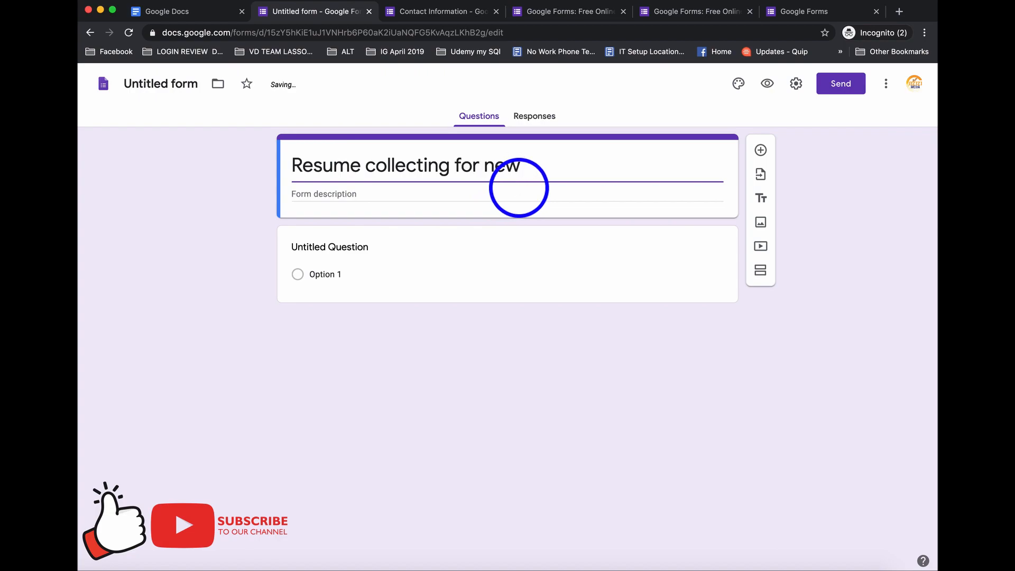
type("s")
left_click(480, 322)
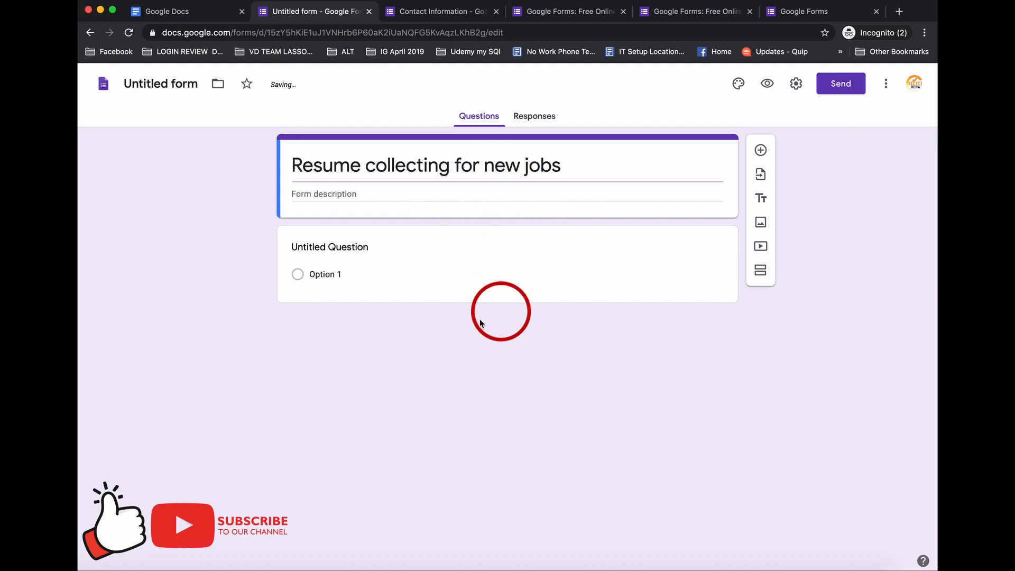
Step: Enter the form description "here we are just to test google forms"
left_click(368, 190)
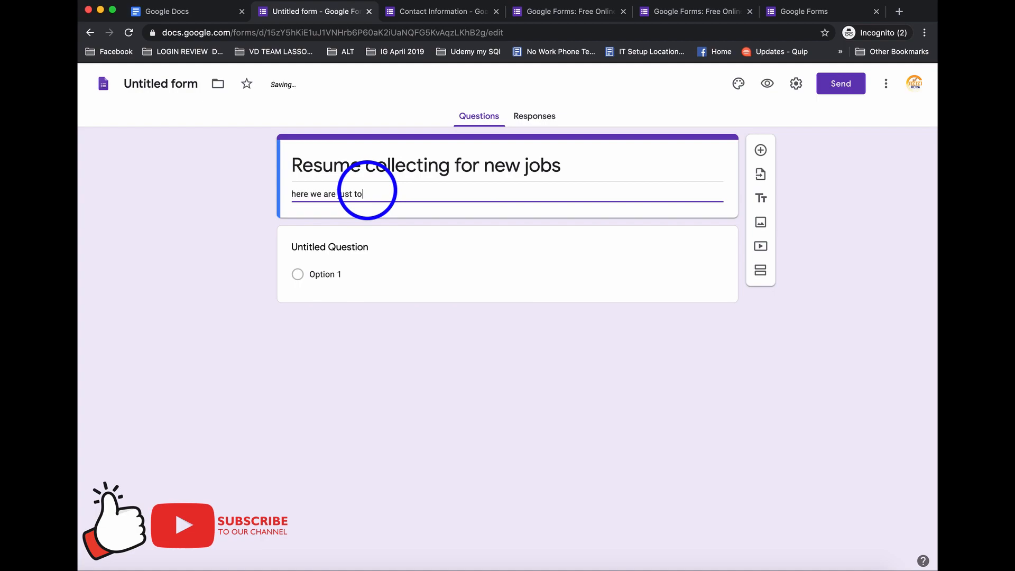
type("here we are just to test google")
key("BackSpace")
left_click(416, 326)
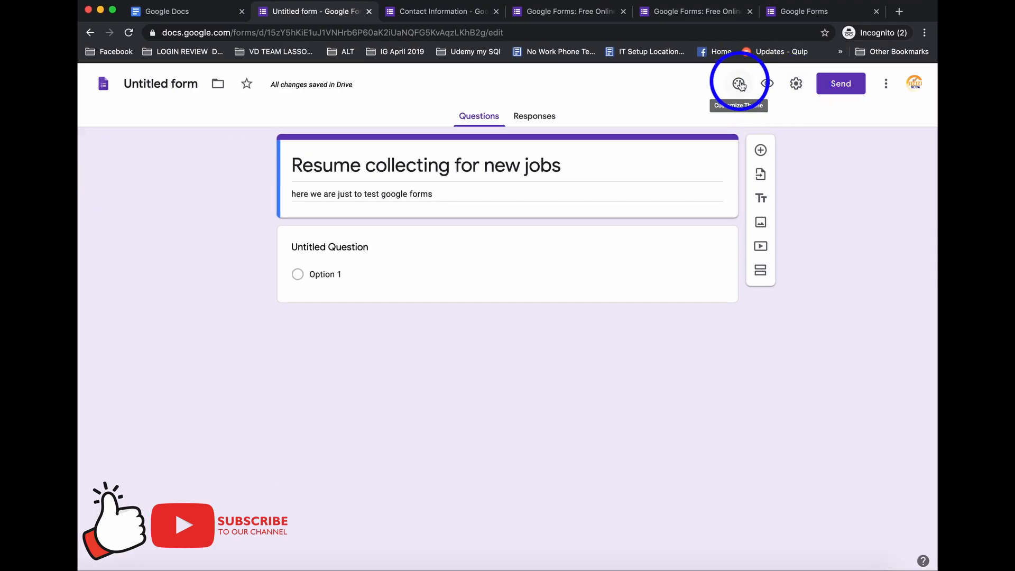
Step: Customize the form theme with the orange theme color, the dark orange background shade and the Formal font style
left_click(739, 85)
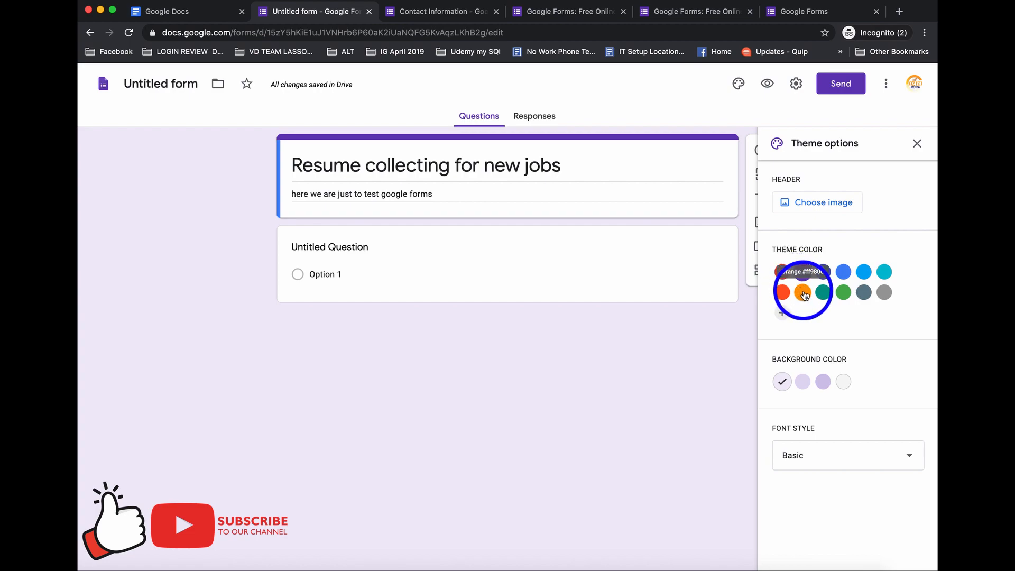
left_click(803, 294)
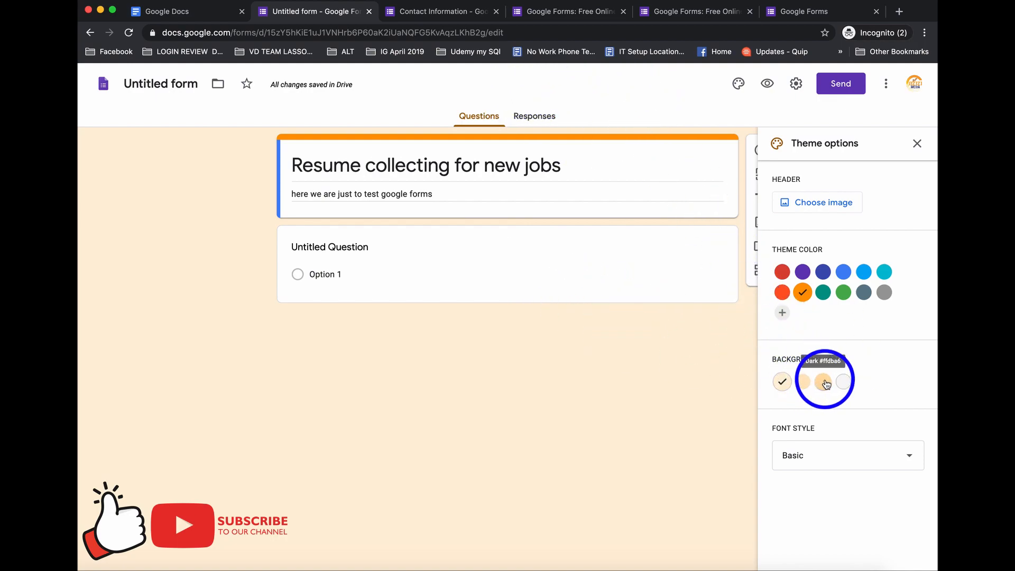
left_click(843, 383)
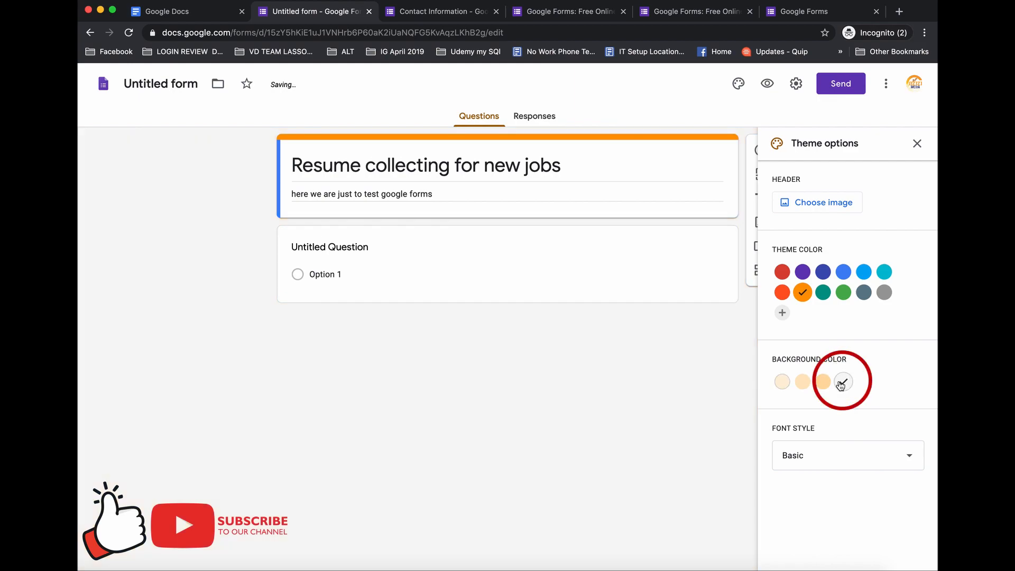
left_click(823, 381)
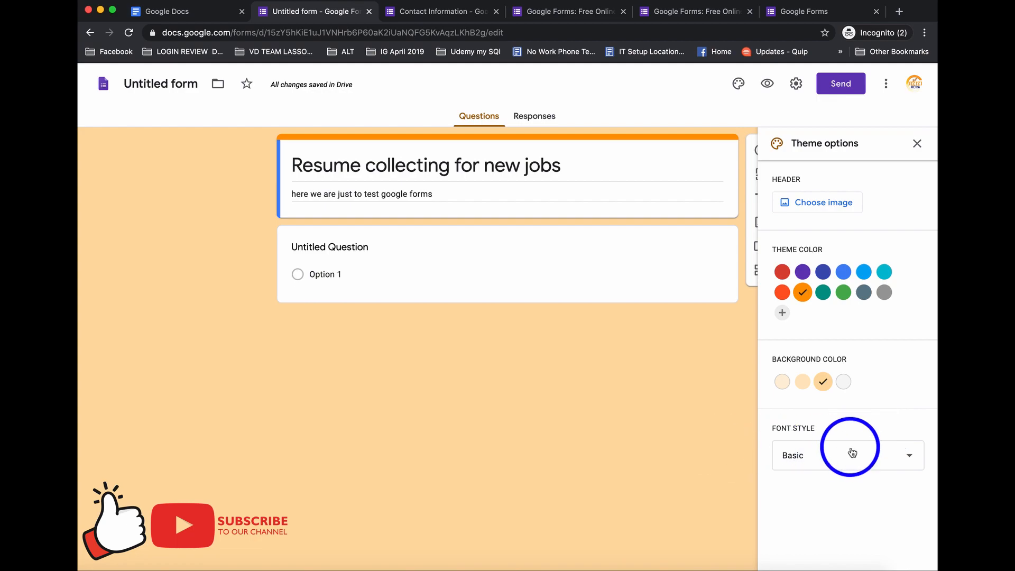
left_click(907, 459)
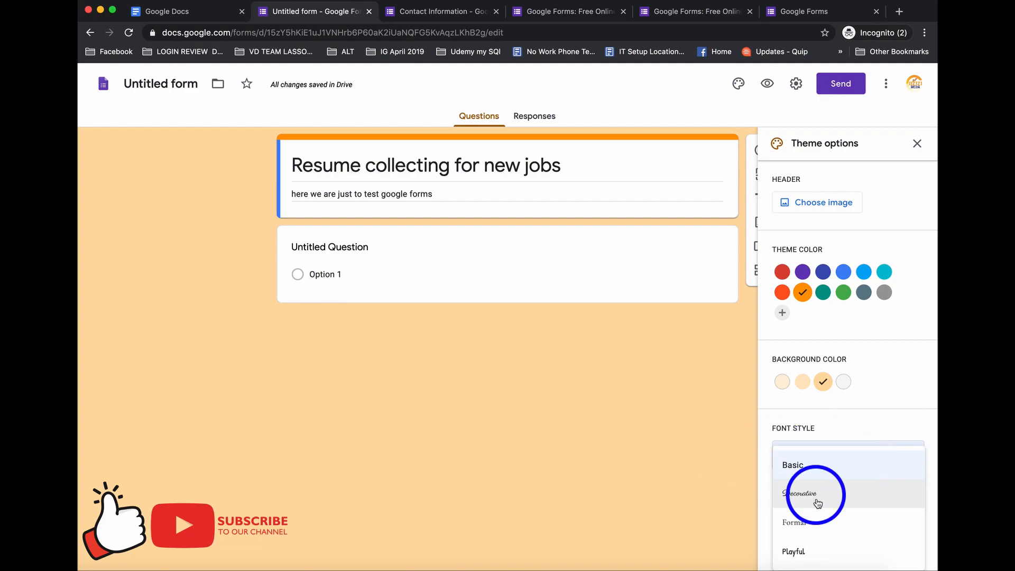
left_click(813, 522)
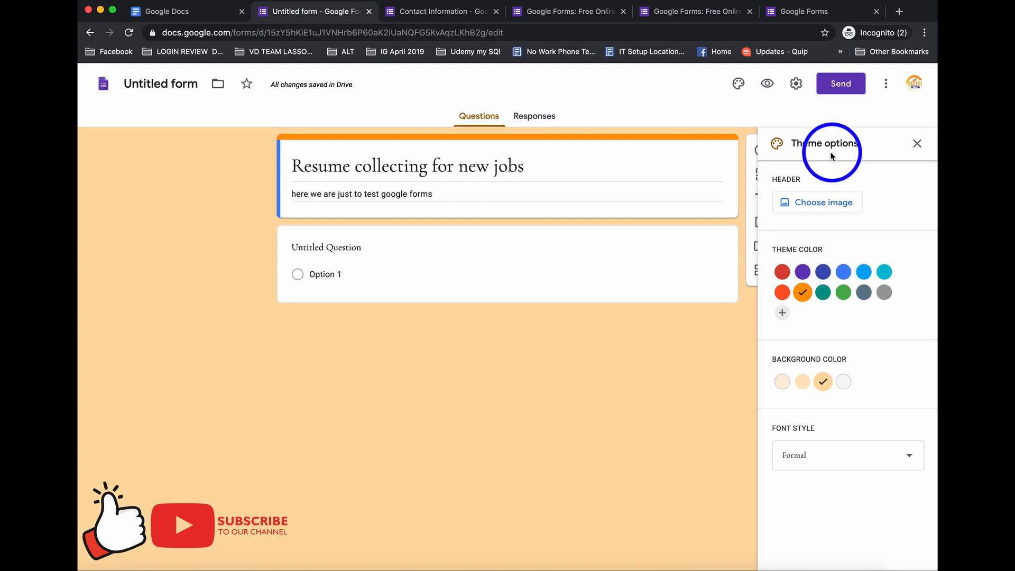
Step: Open the form's general settings
left_click(796, 83)
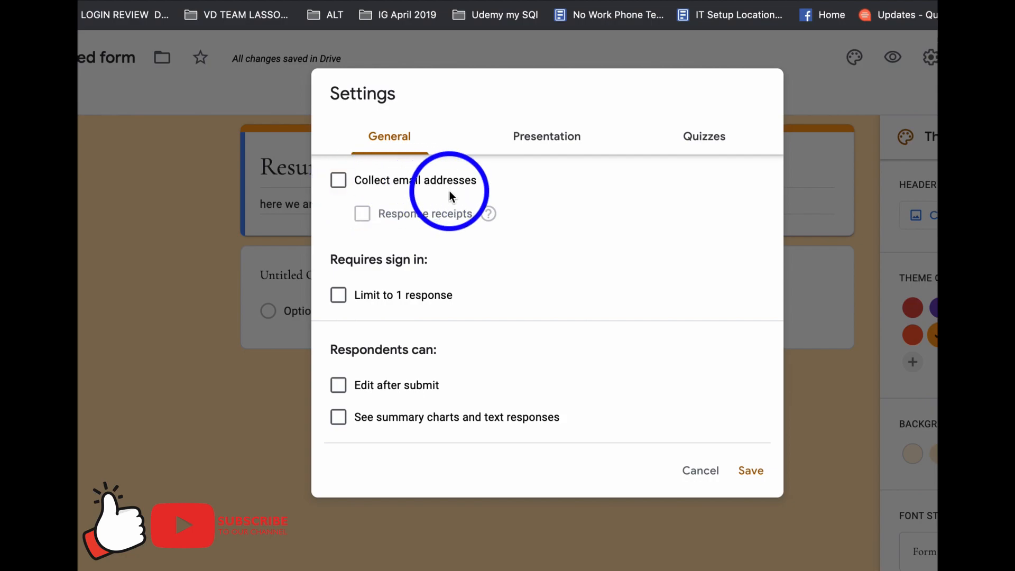
Step: Try the email collection, response receipts, 1-response limit, edit-after-submit and summary chart options, clearing each one again
left_click(339, 181)
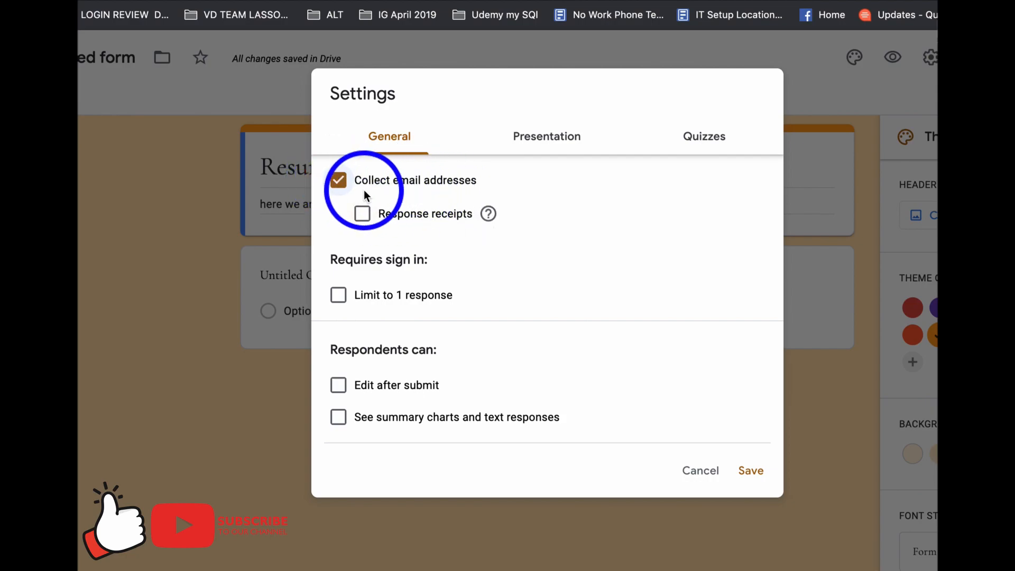
left_click(362, 214)
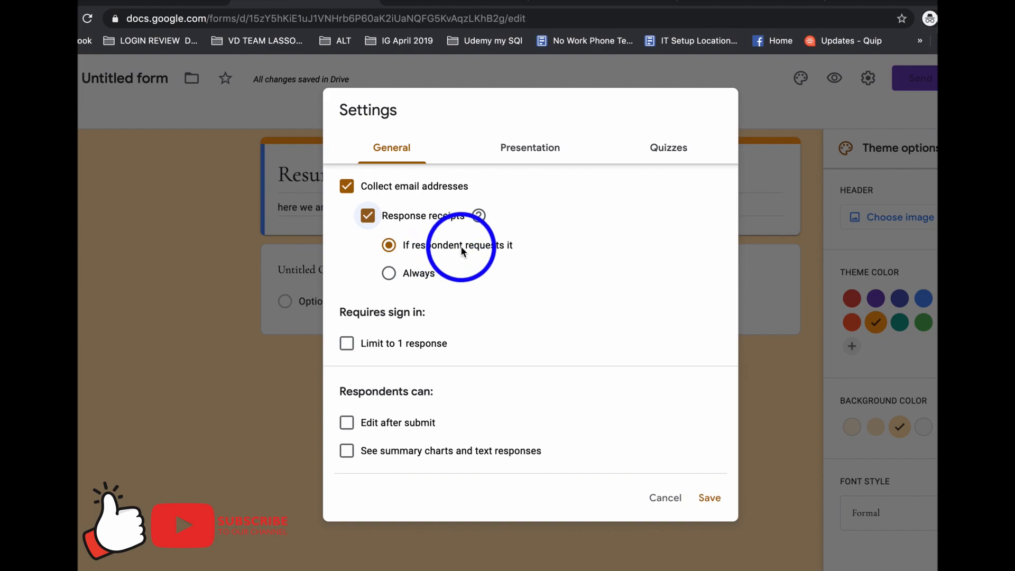
left_click(368, 216)
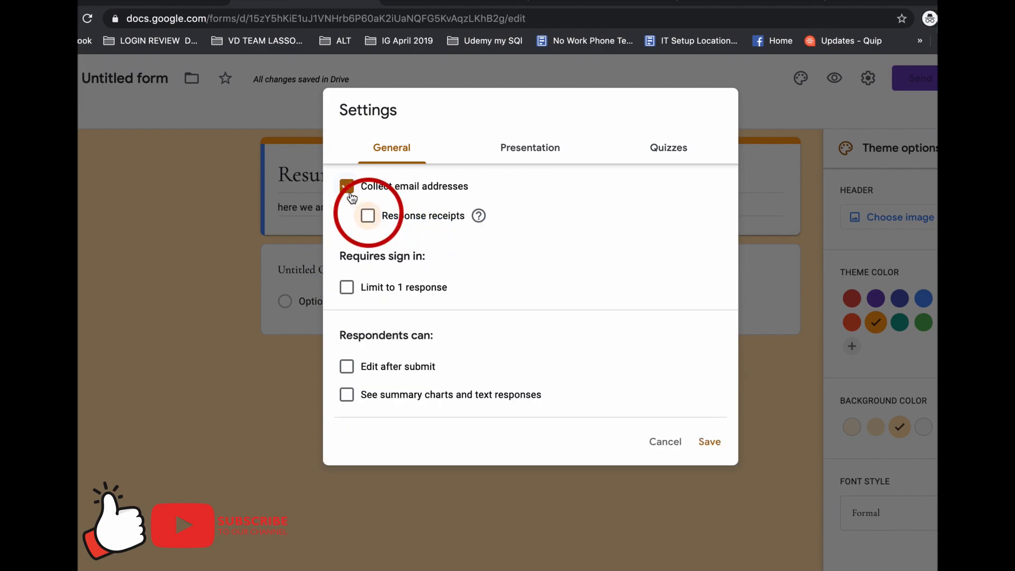
left_click(347, 187)
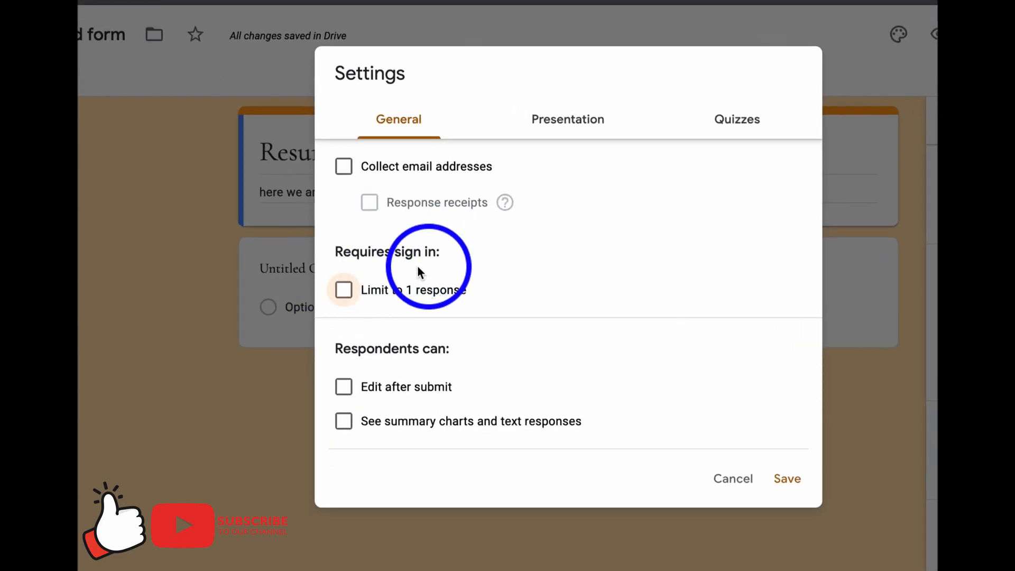
left_click(344, 292)
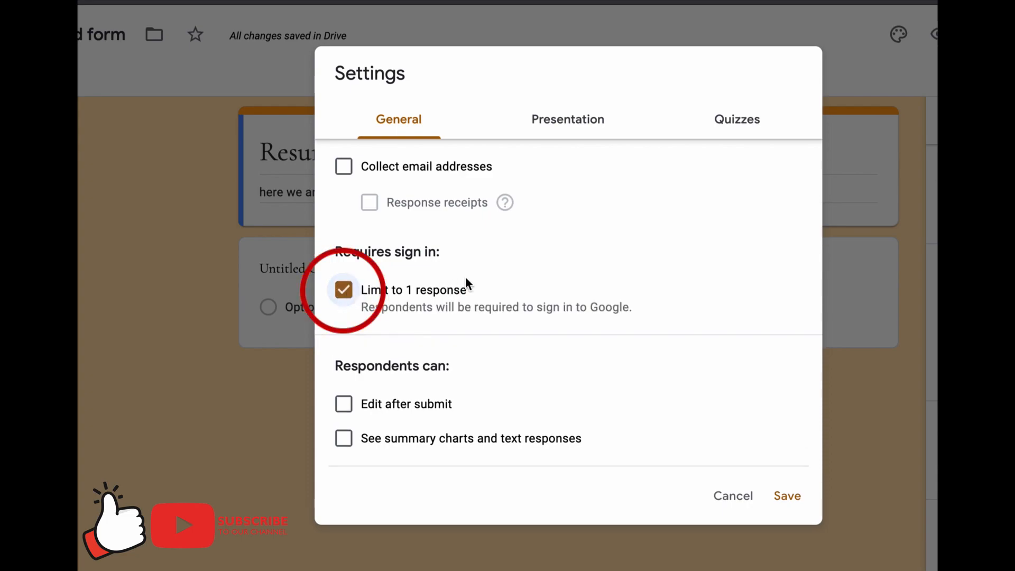
left_click(344, 291)
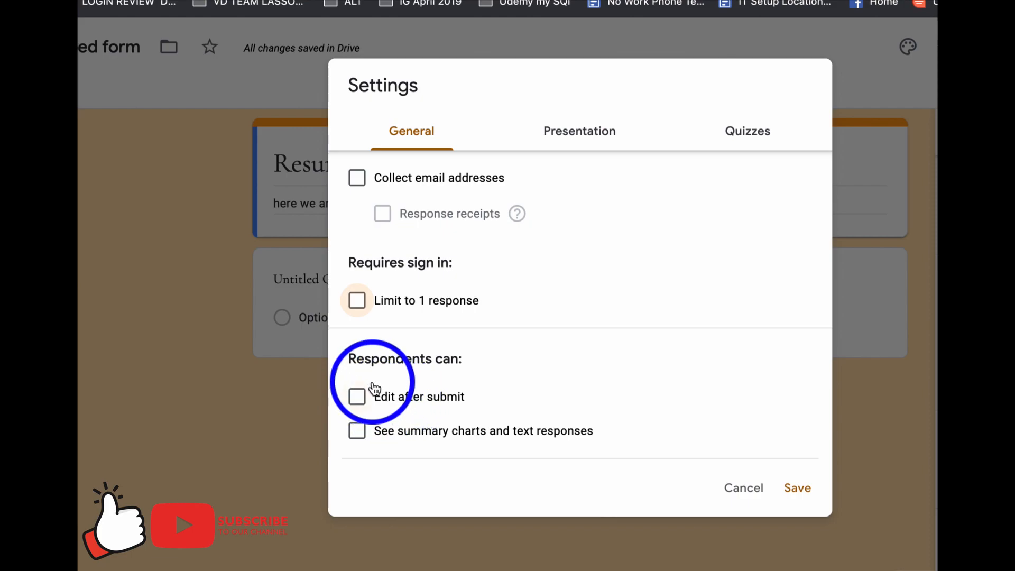
left_click(359, 397)
left_click(358, 433)
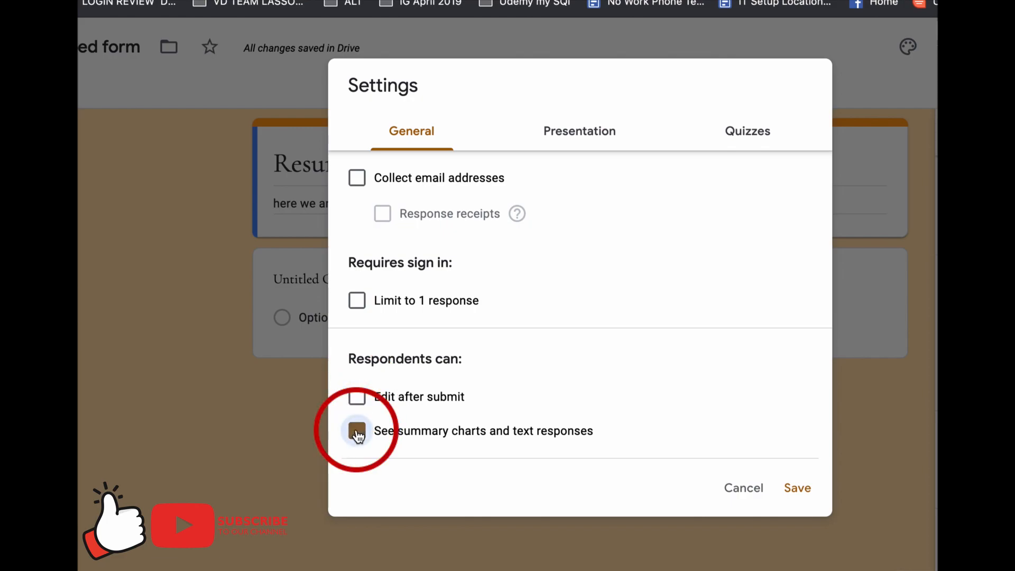
left_click(357, 397)
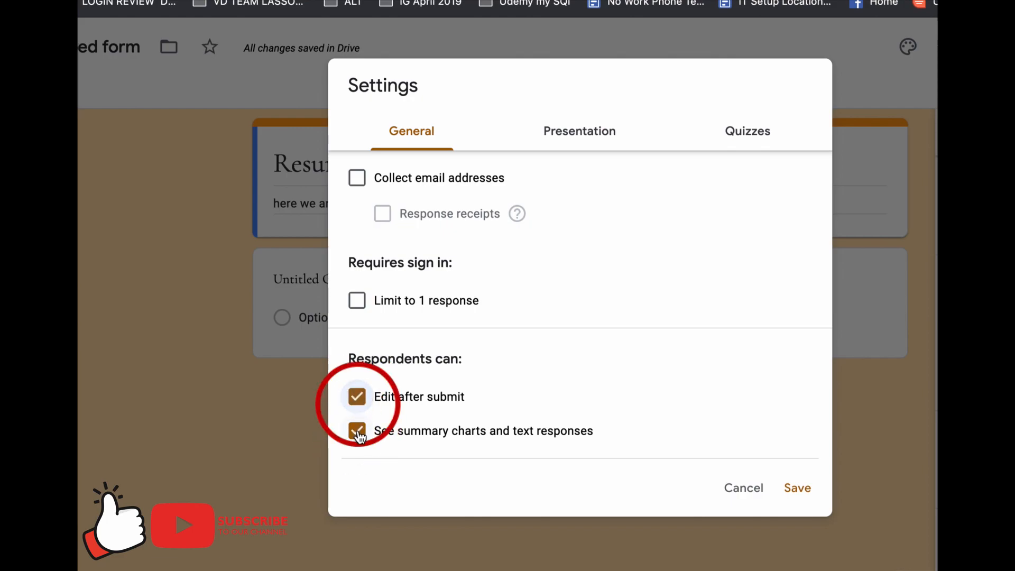
left_click(360, 400)
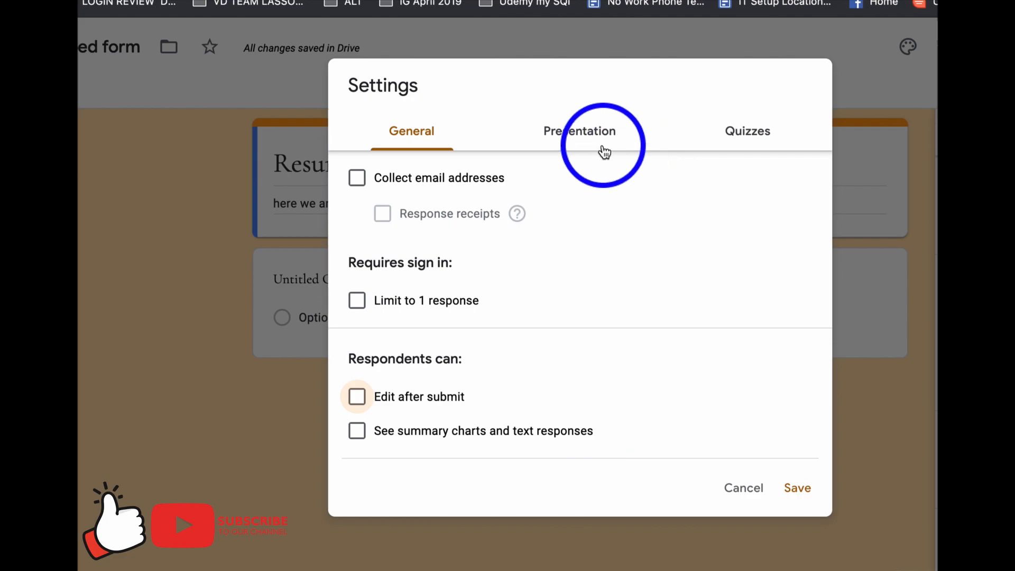
Step: Set the confirmation message to "hey thank you we got your resume will get back to you asap." and save the form settings
left_click(584, 139)
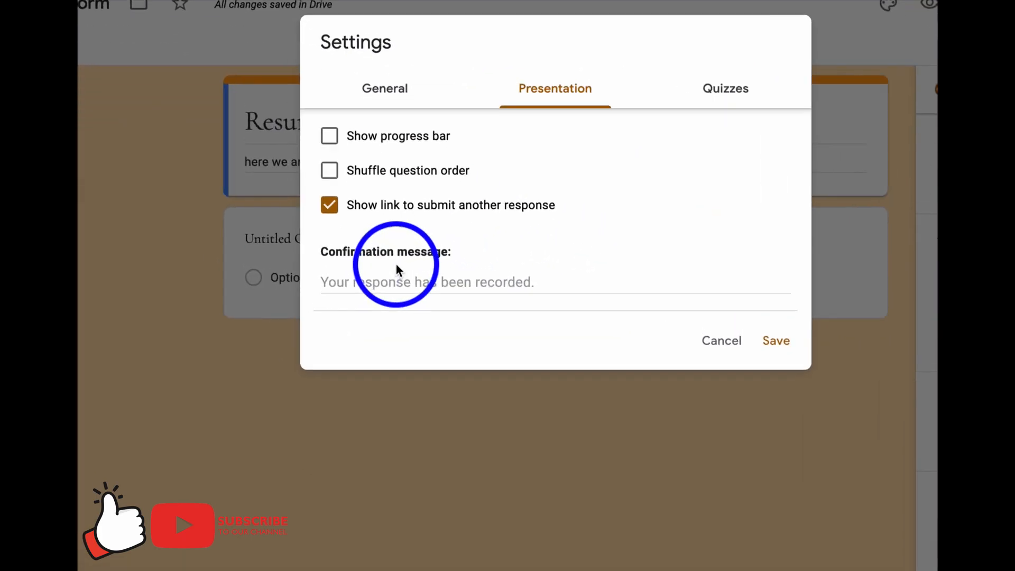
left_click(377, 280)
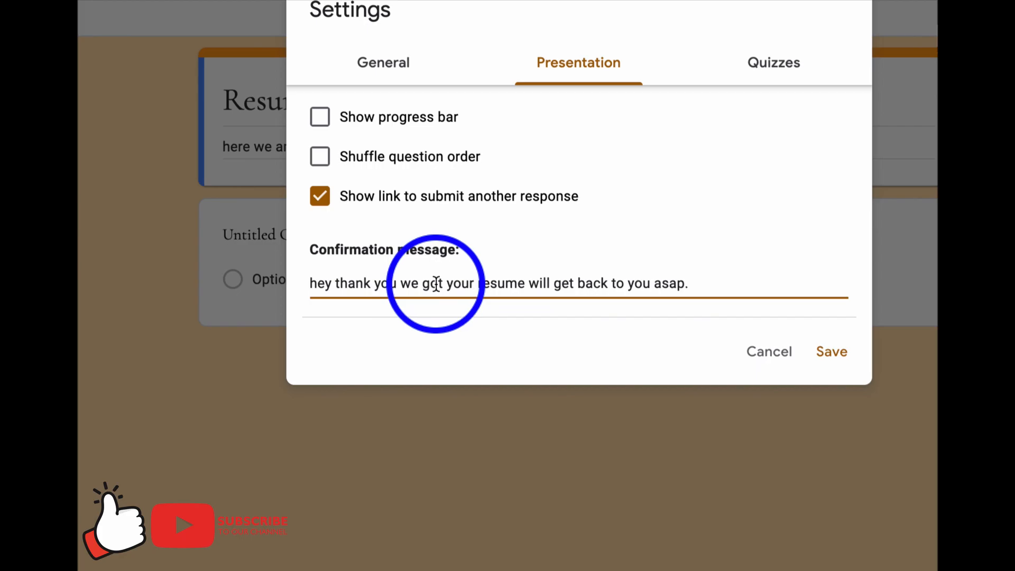
left_click(826, 350)
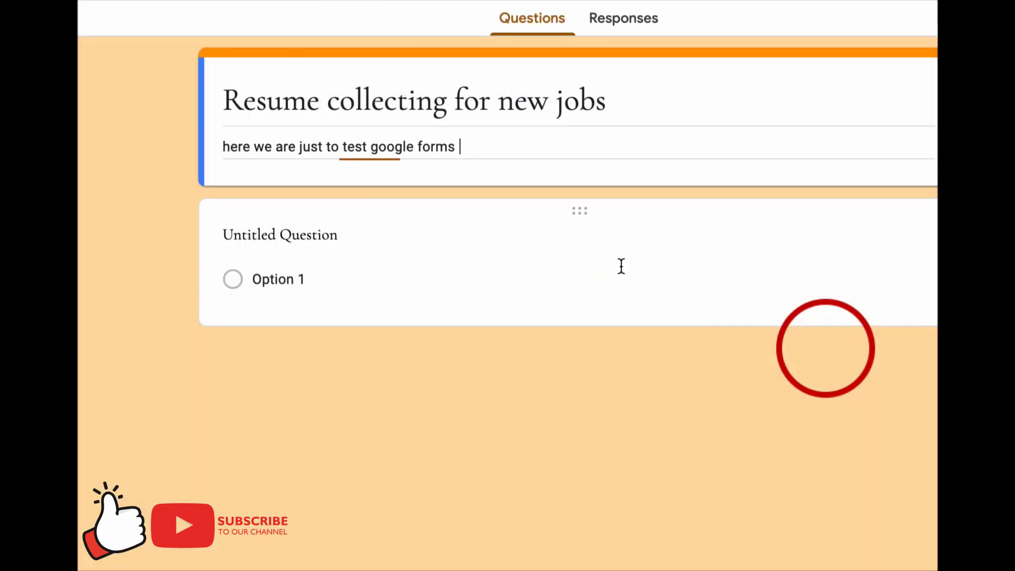
Step: Change the untitled question to "Please tell us about your self" with a Paragraph answer and make it required
left_click(306, 243)
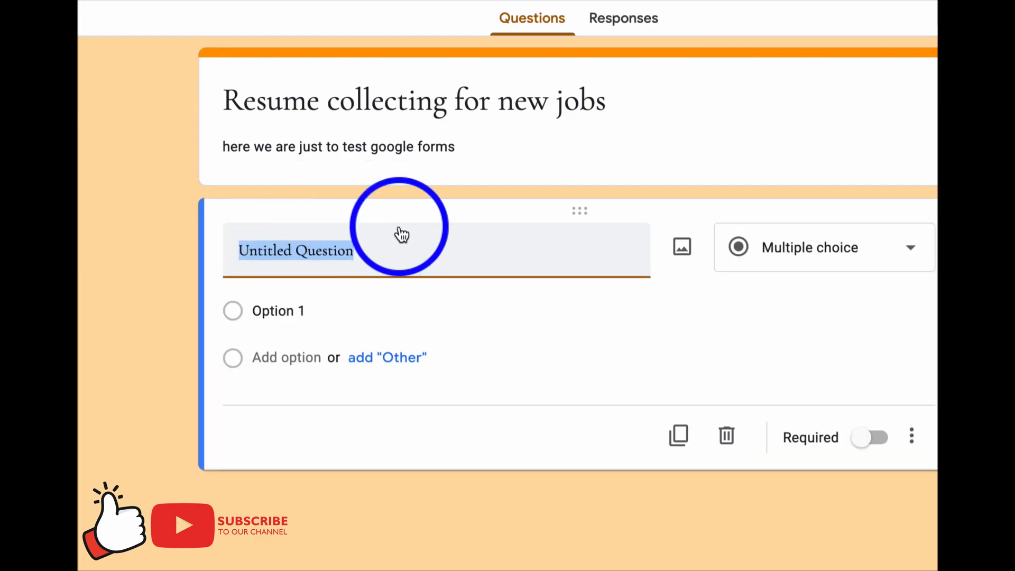
type("Please tell us abbout")
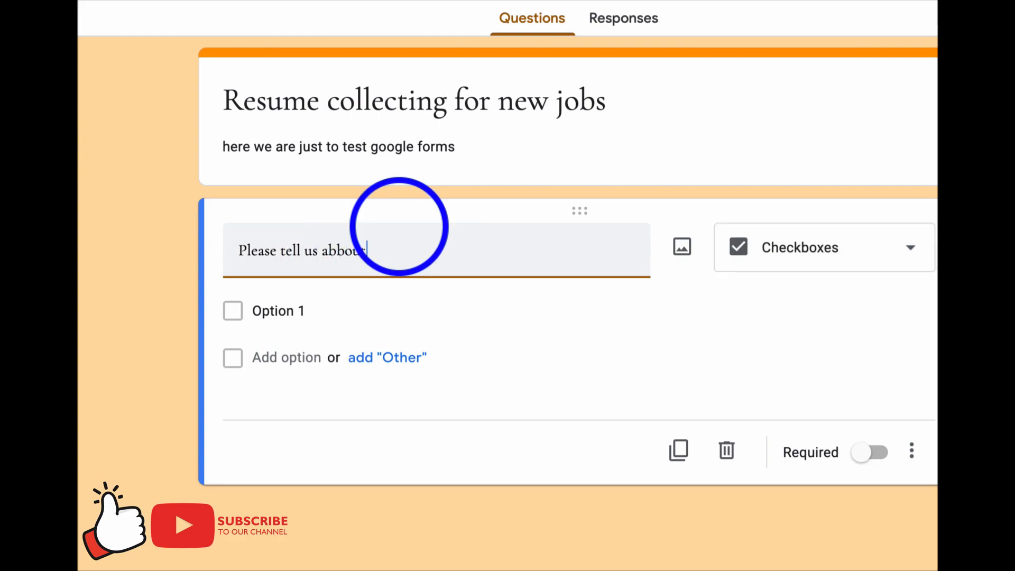
right_click(347, 252)
left_click(373, 260)
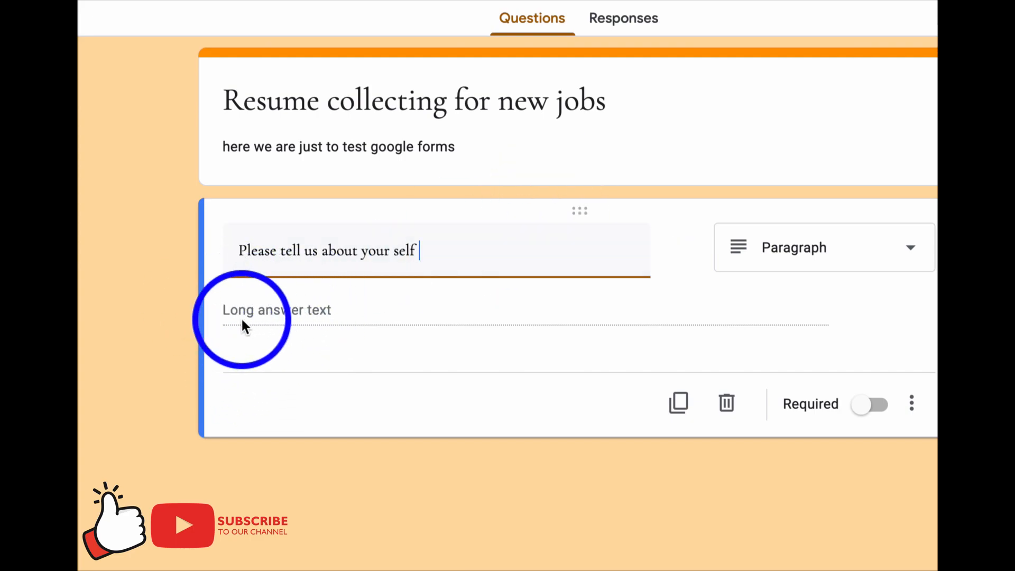
left_click(270, 303)
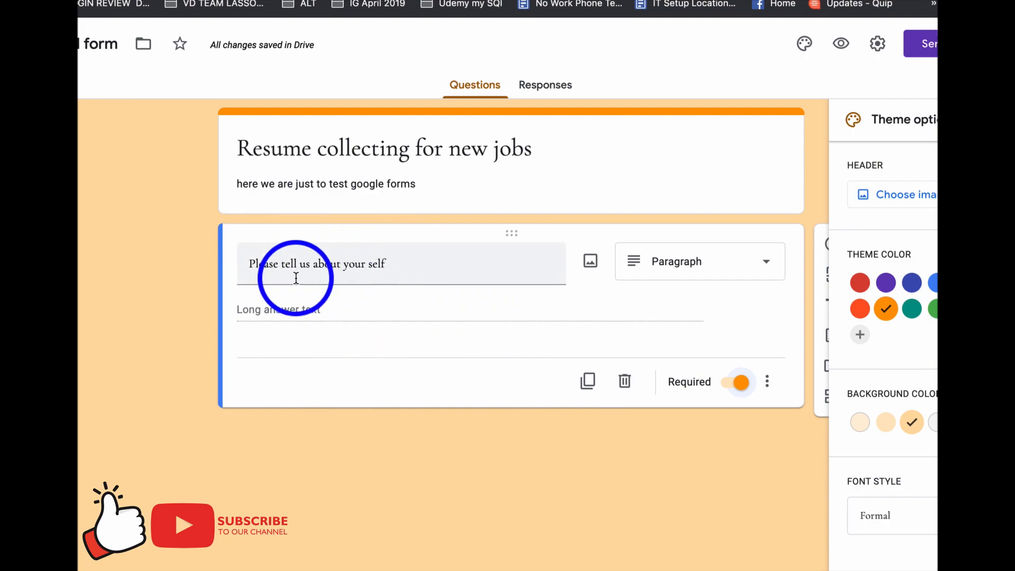
Step: Duplicate the "Please tell us about your self" question and change the copy to "Please write your phone number" with a Short answer
left_click(587, 381)
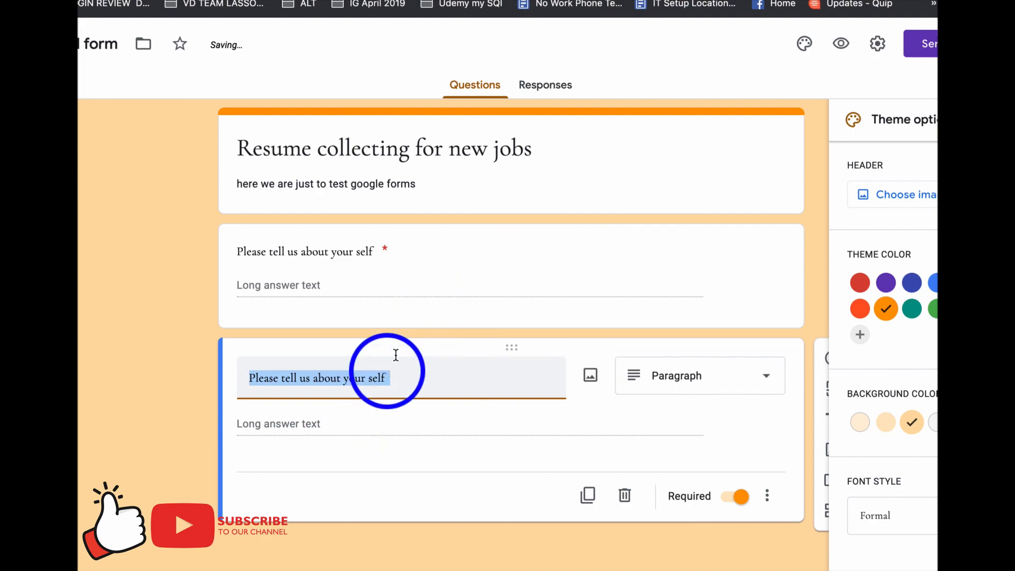
type("Plea")
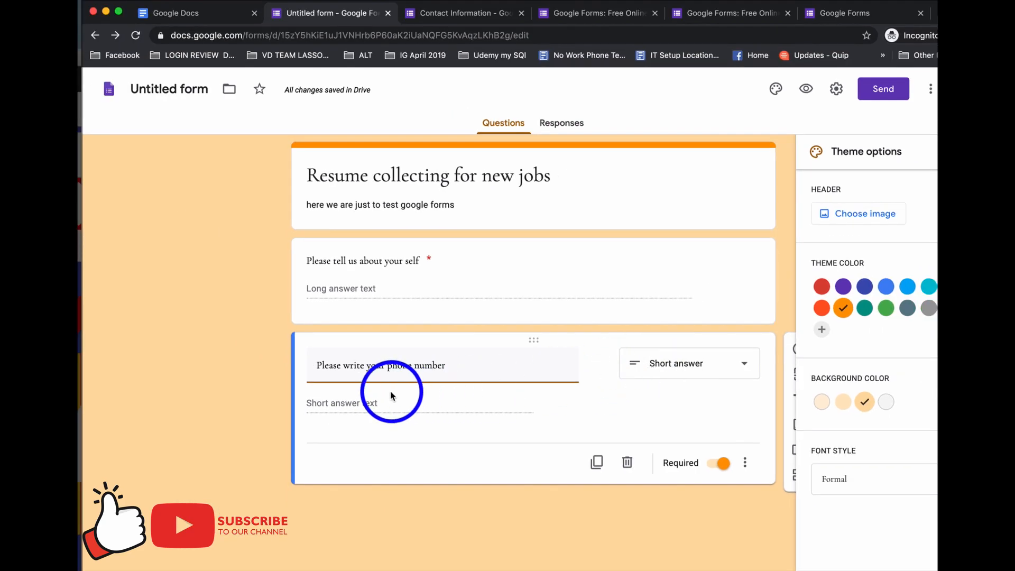
left_click(342, 399)
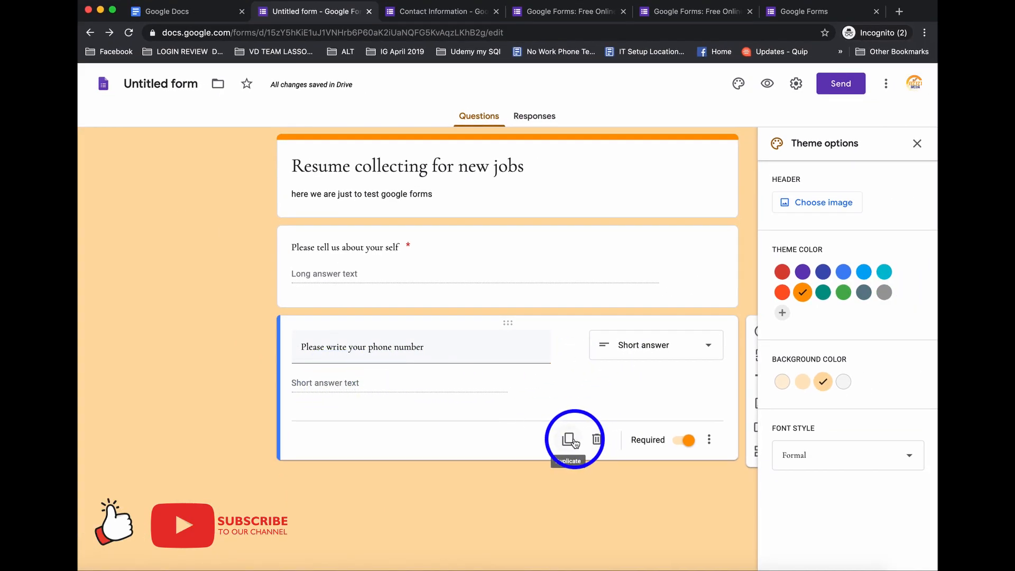
Step: Duplicate the phone number question and change the copy to "please sign and date" with a Date answer
left_click(569, 440)
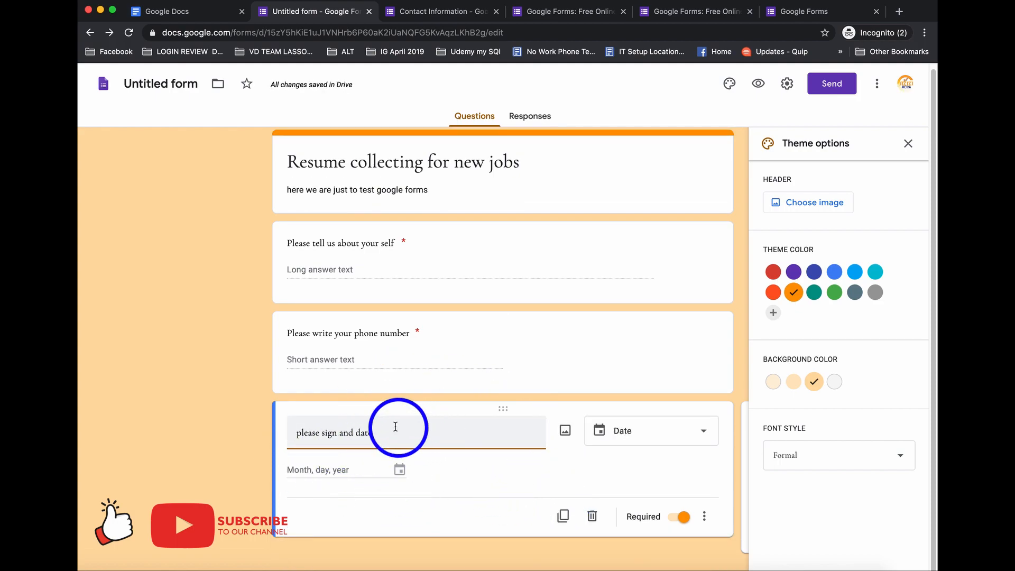
left_click(702, 437)
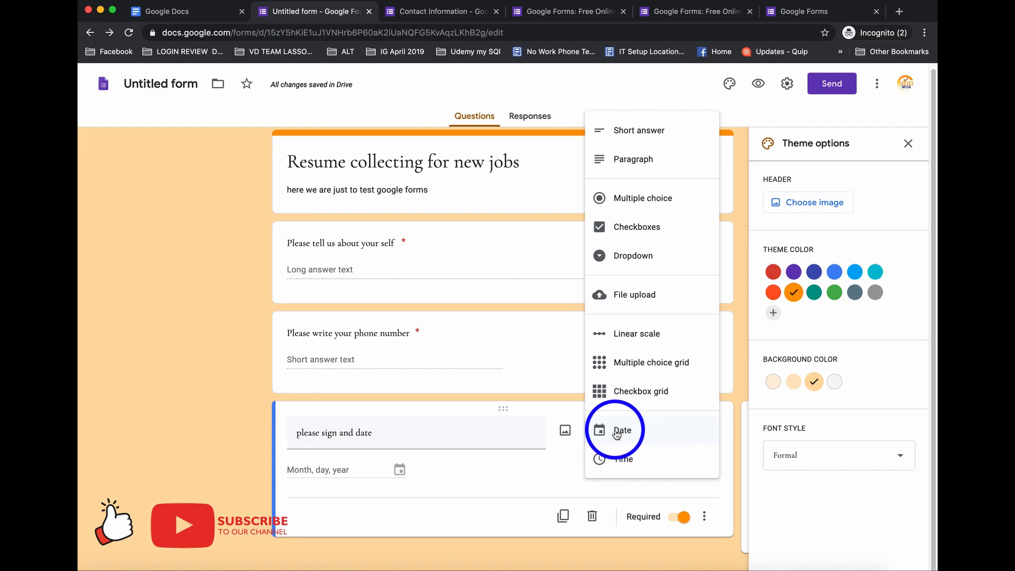
left_click(537, 468)
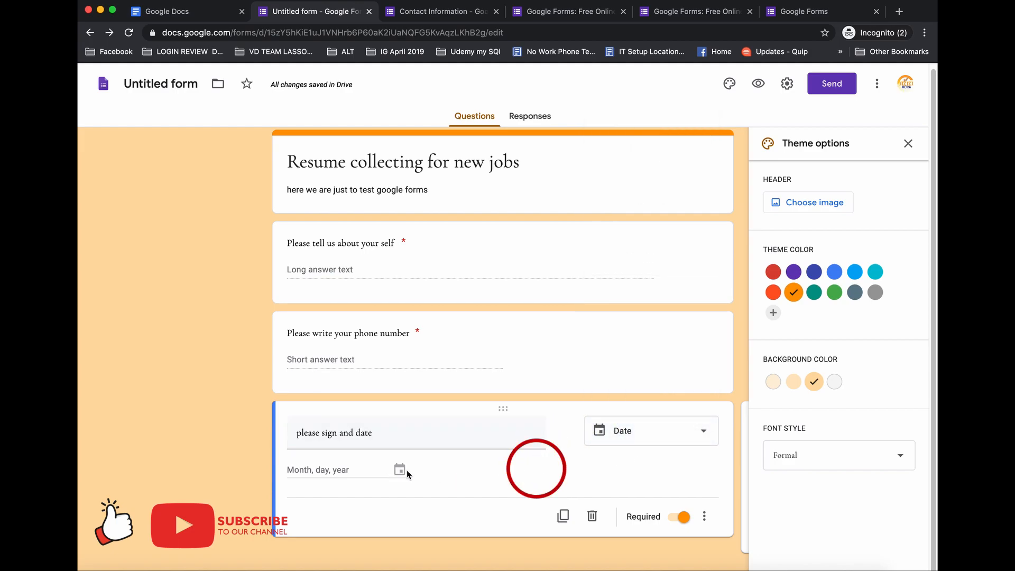
left_click(400, 471)
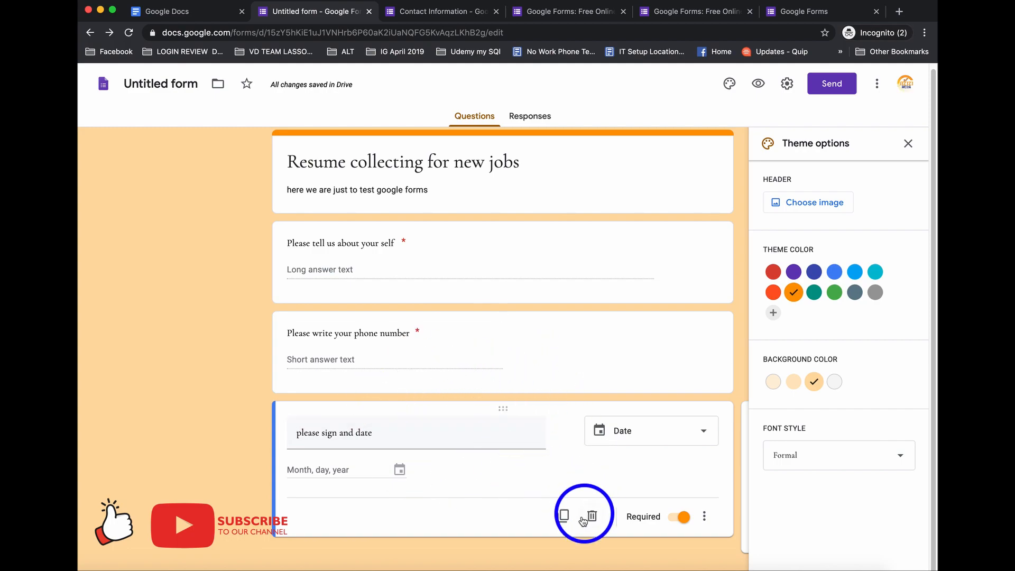
Step: Duplicate the date question and retitle the copy "how many years of experience do you have", correcting the spelling of "experience"
left_click(563, 516)
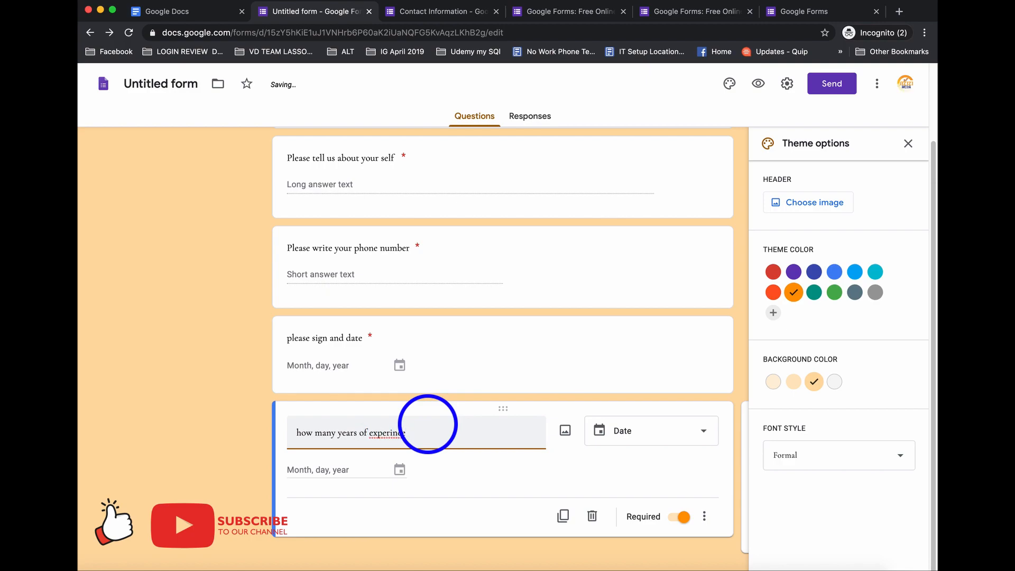
right_click(385, 433)
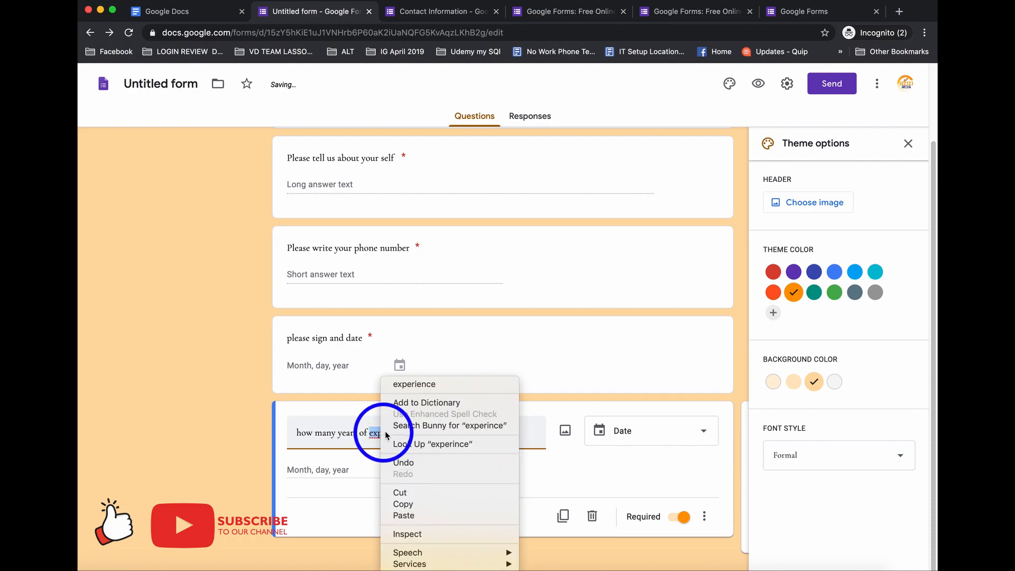
left_click(416, 385)
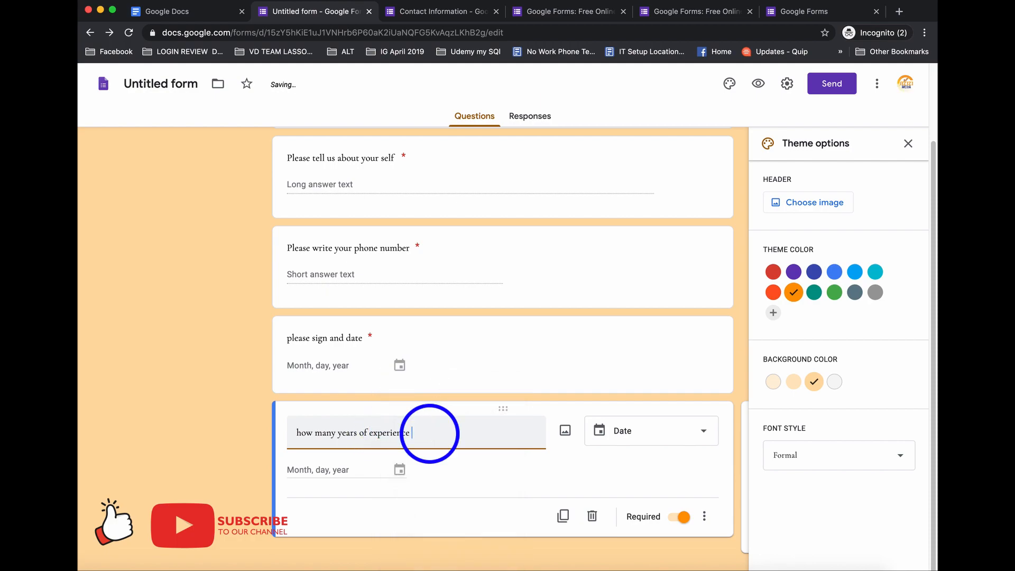
type("do you have")
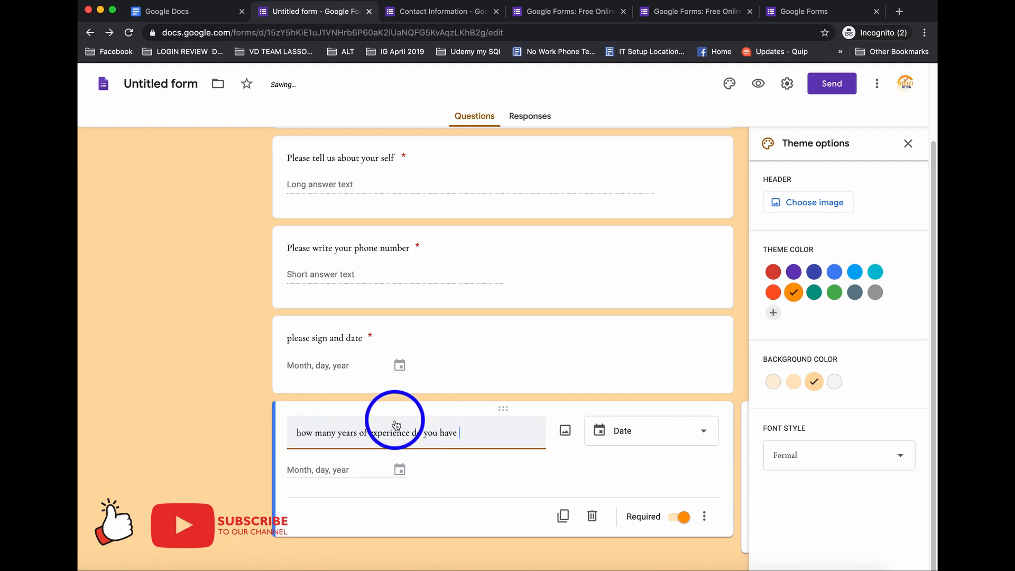
triple_click(451, 440)
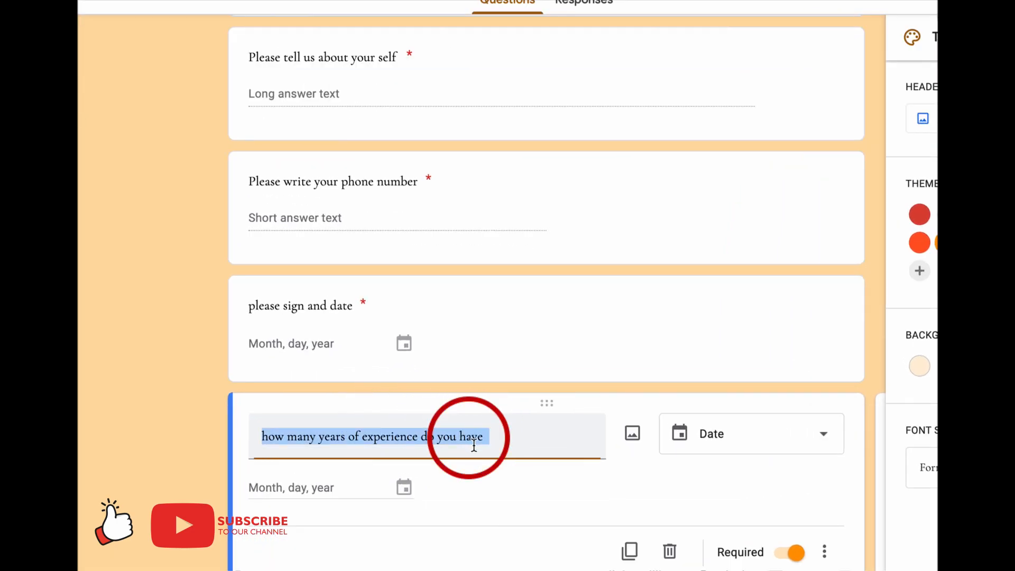
left_click(491, 483)
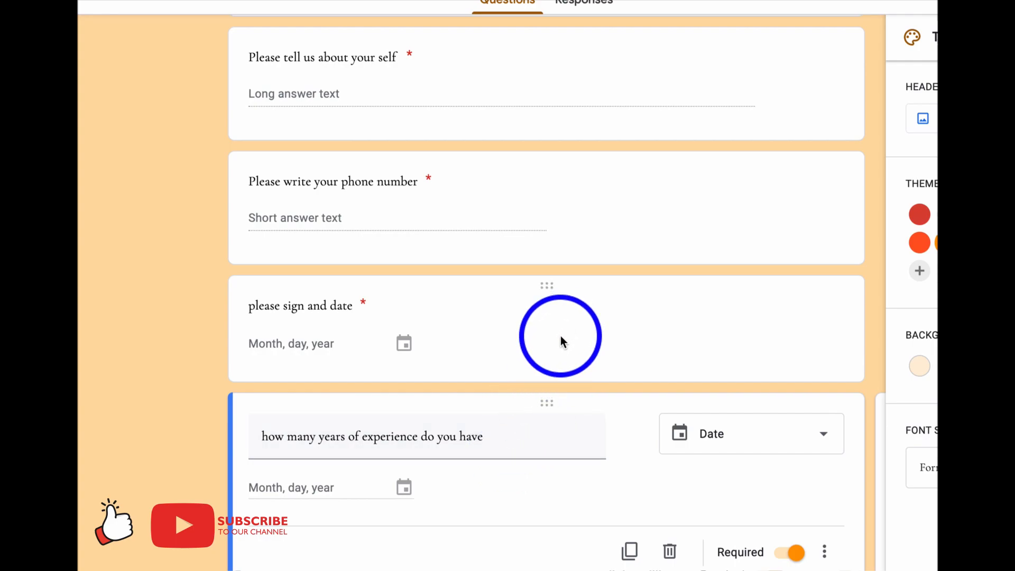
Step: Change the answer type of the years of experience question to Short answer
left_click(823, 441)
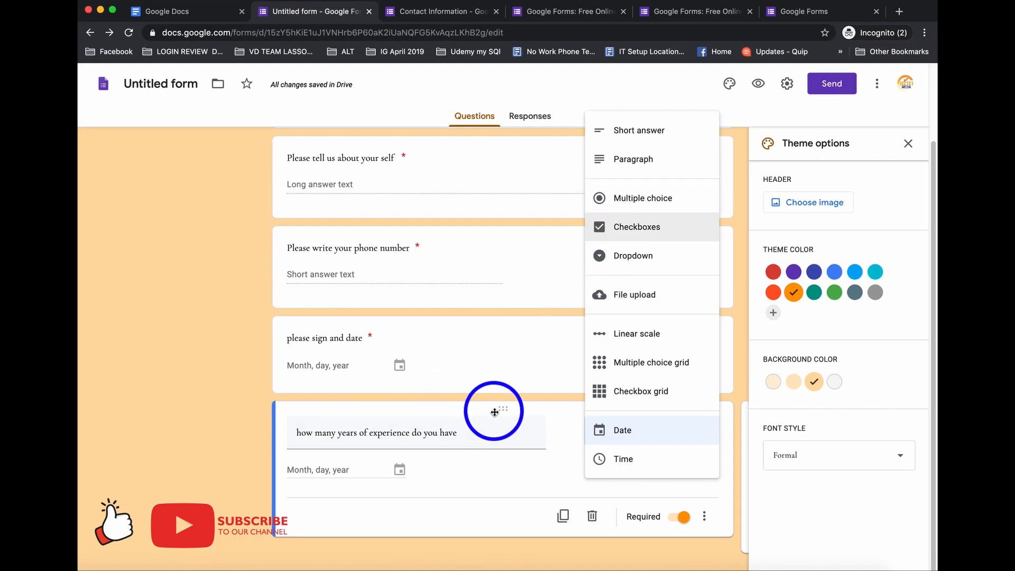
triple_click(349, 432)
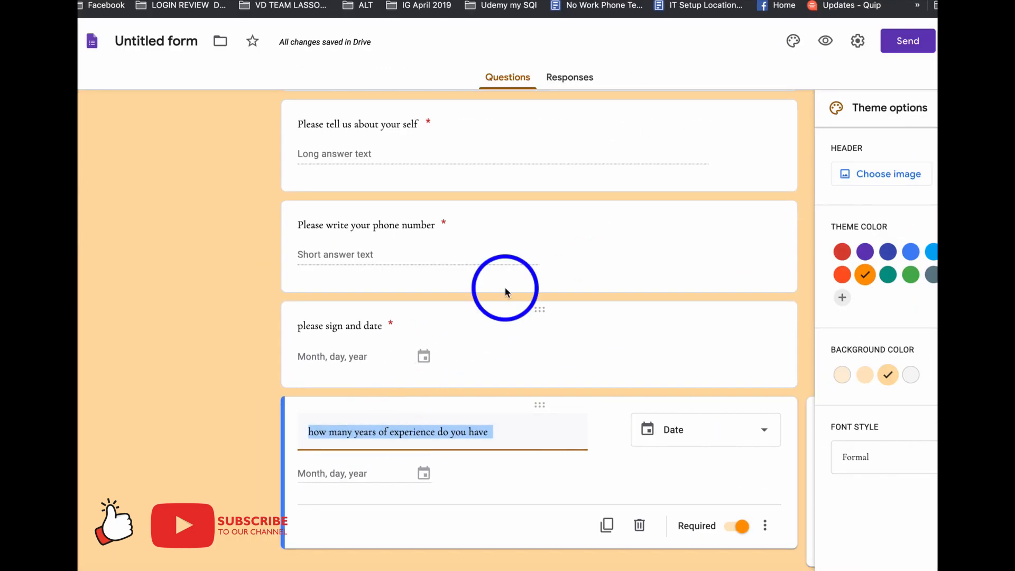
left_click(760, 433)
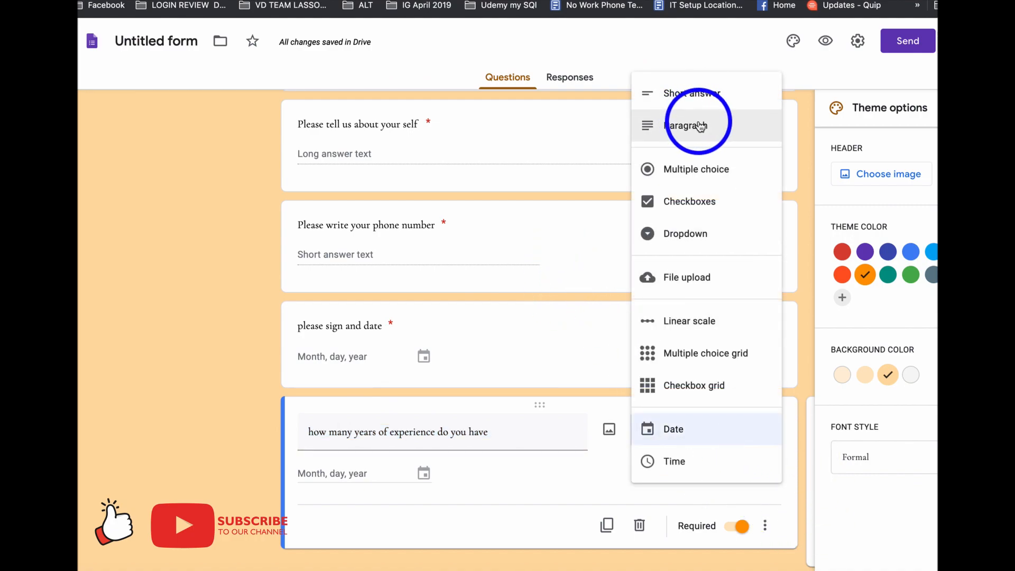
left_click(675, 96)
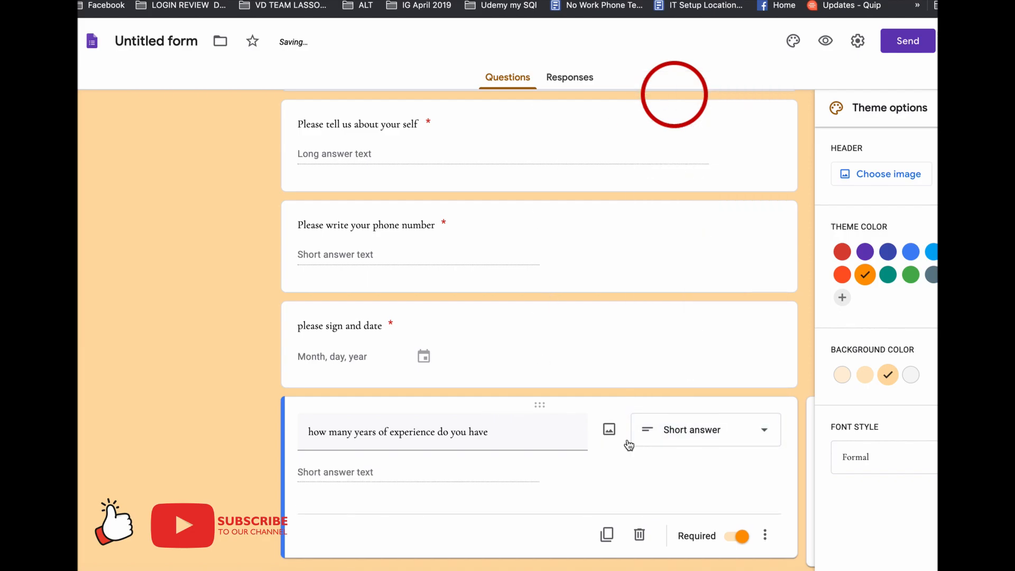
Step: Add a title and description block below the years of experience question
scroll(592, 311, "up", 2)
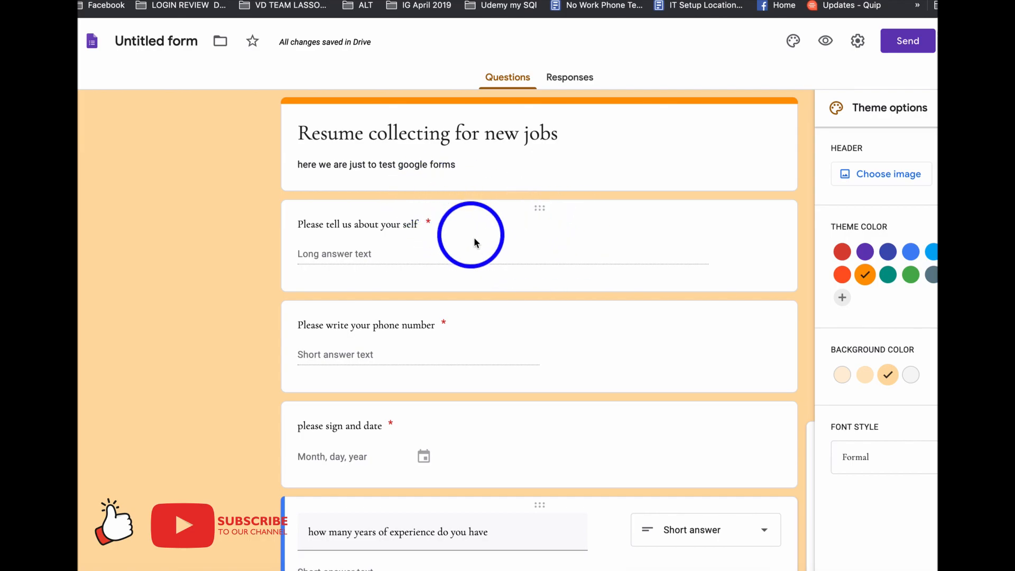
scroll(563, 214, "down", 2)
scroll(561, 220, "up", 2)
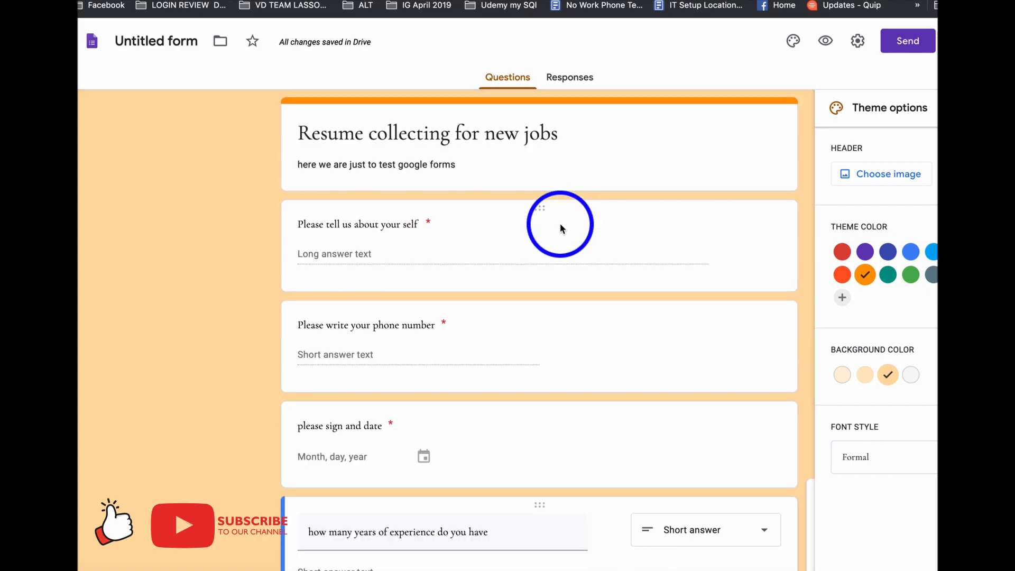
scroll(655, 288, "down", 2)
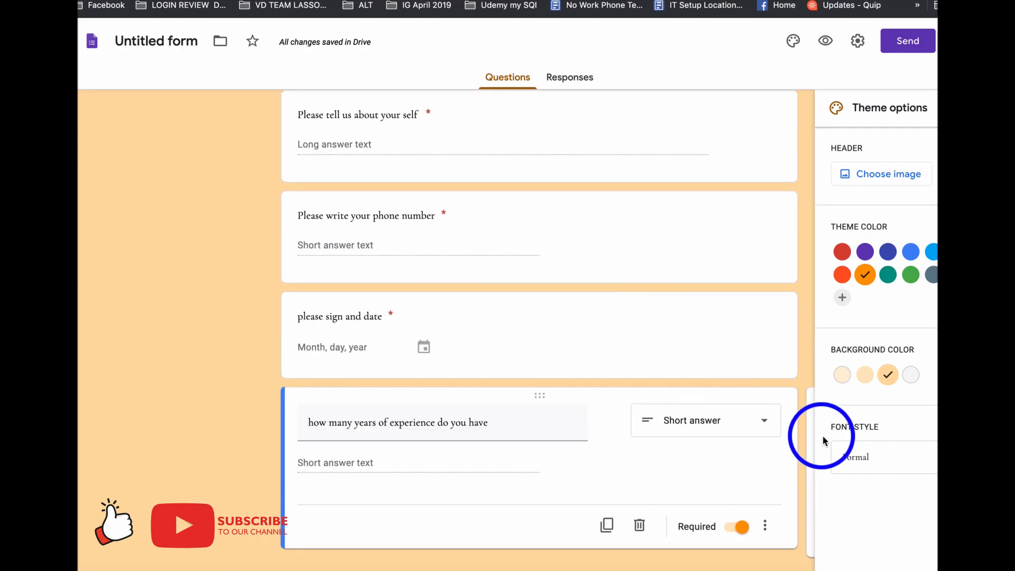
left_click(812, 454)
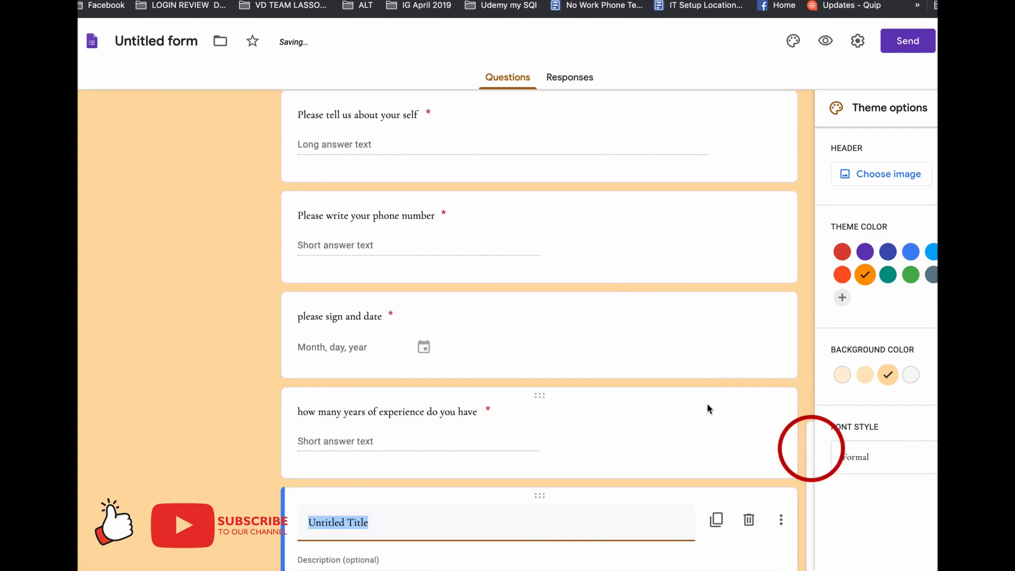
Step: Close the theme options to uncover the form's editing tools
scroll(623, 384, "up", 2)
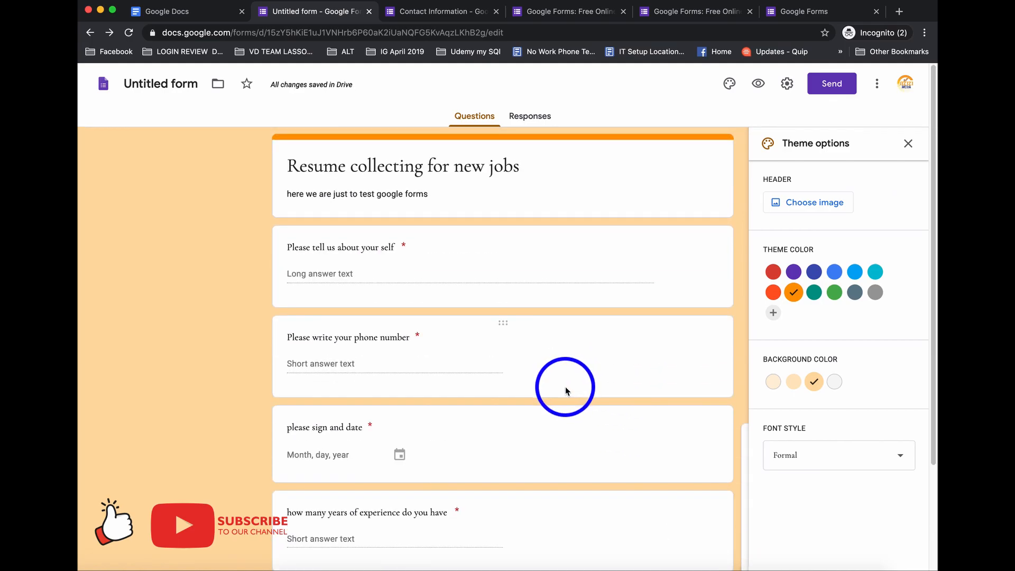
left_click_drag(744, 456, 743, 400)
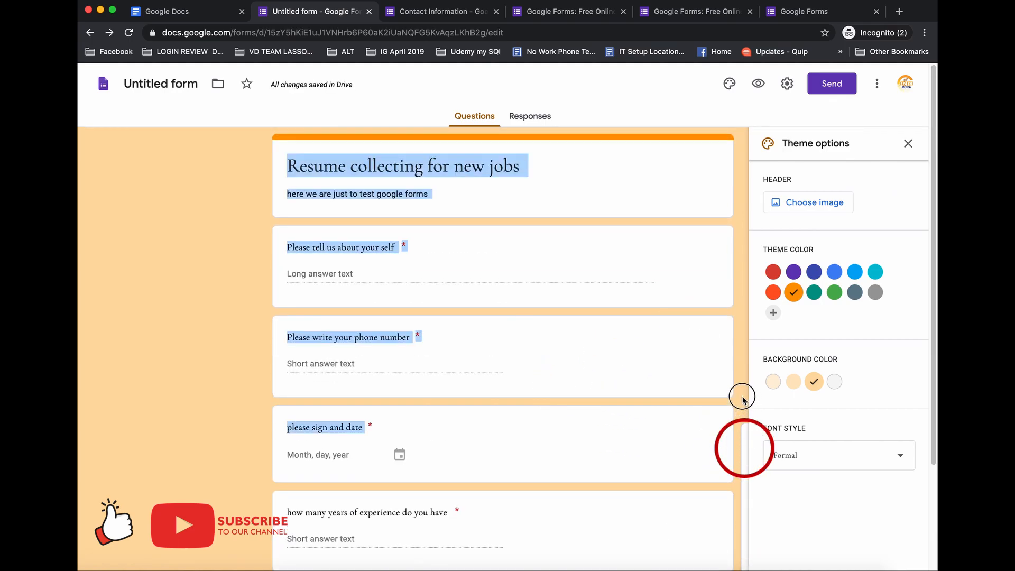
left_click_drag(608, 156, 573, 143)
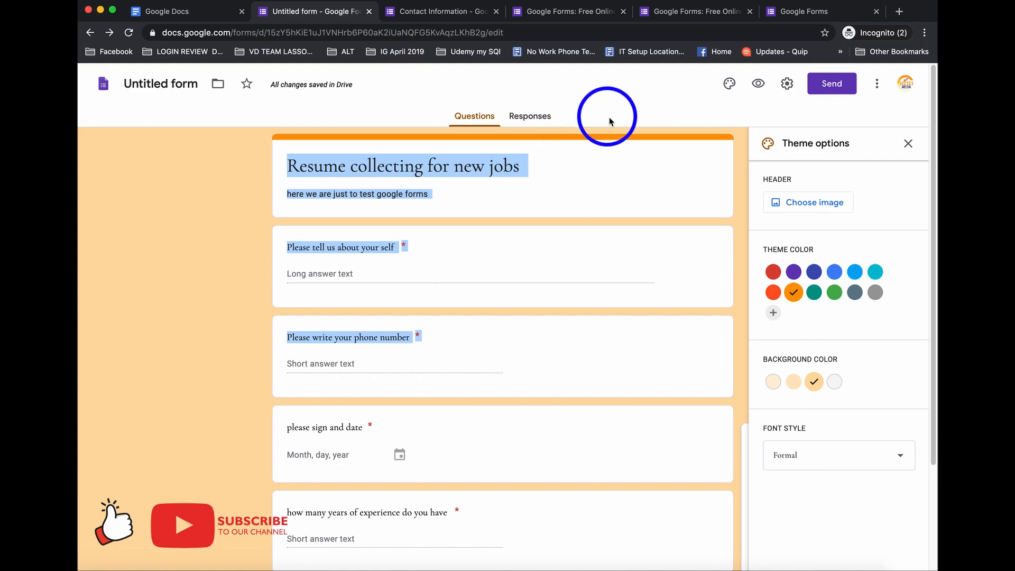
left_click(907, 146)
left_click(240, 248)
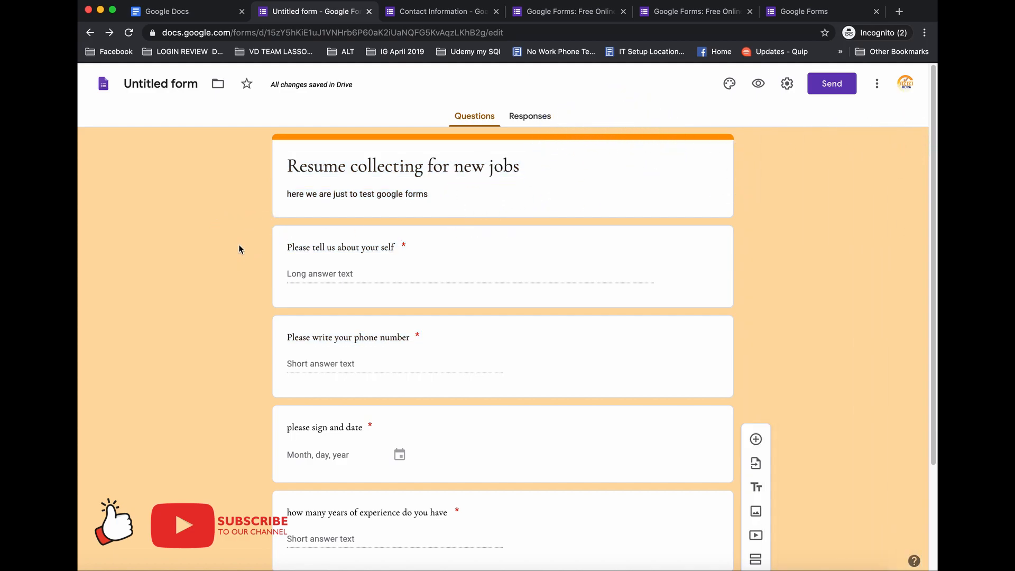
Step: Preview the form as respondents see it, check all its questions down to the submit area, and return to the form editor
scroll(241, 265, "down", 2)
scroll(242, 265, "up", 2)
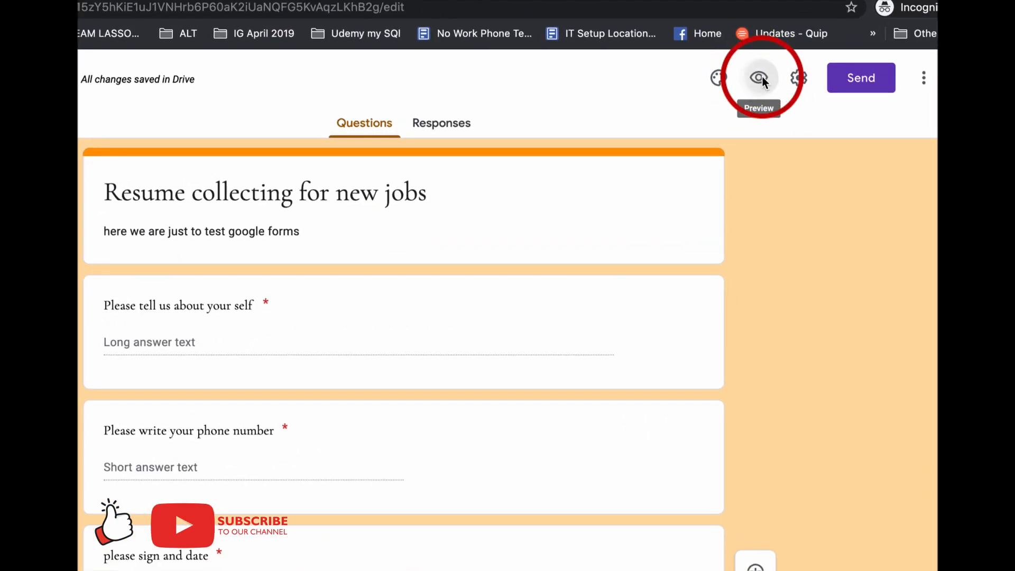
left_click(763, 77)
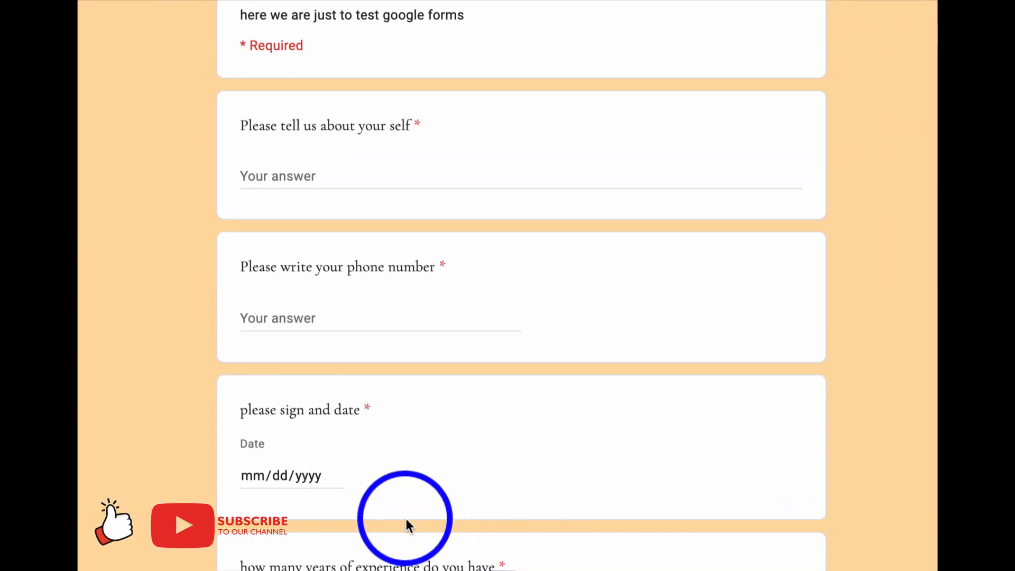
scroll(407, 523, "down", 3)
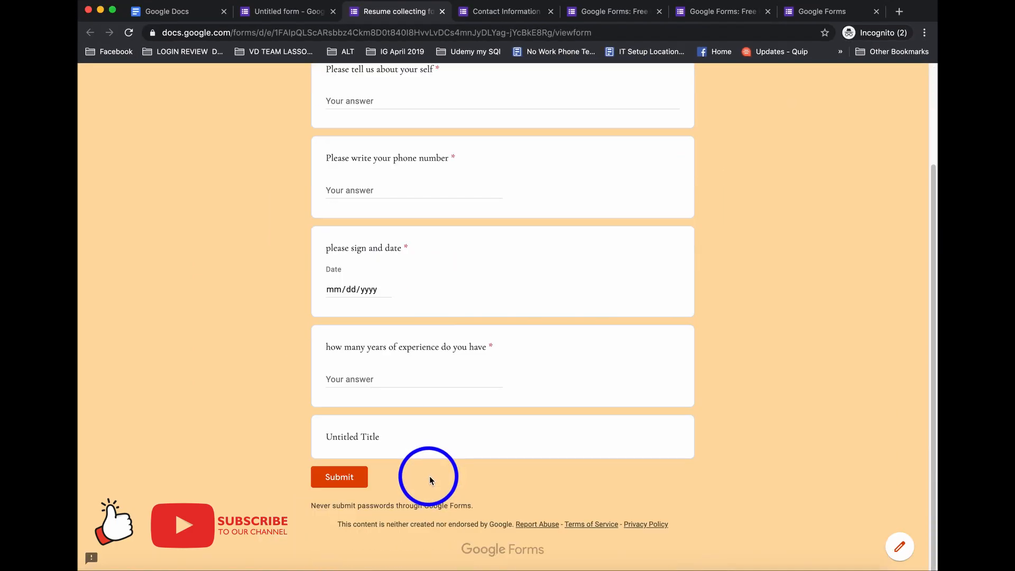
scroll(417, 324, "up", 3)
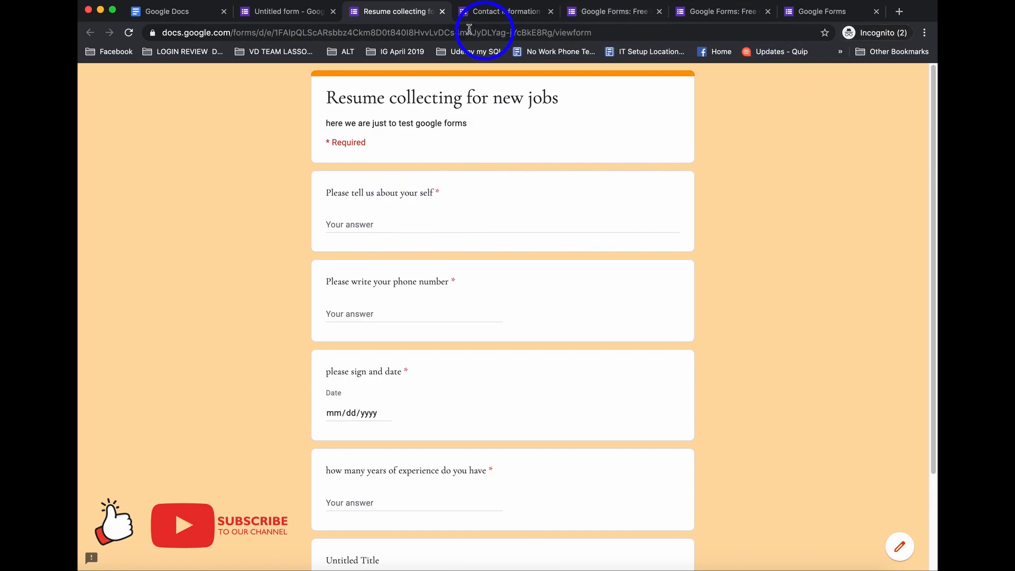
left_click(310, 16)
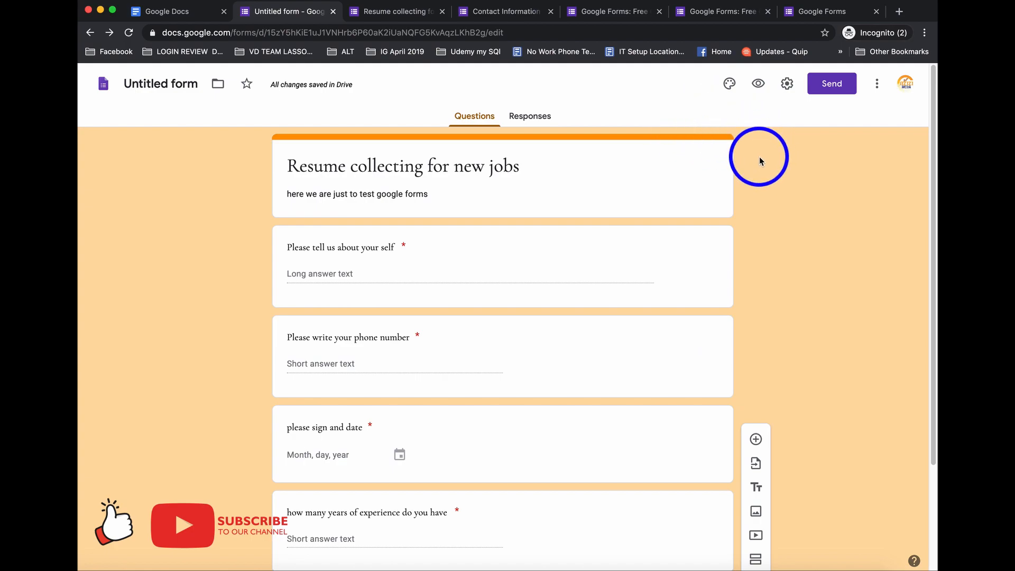
Step: Open the form's sending options, look over the email recipient, subject and message fields, and show the shareable link
left_click(832, 89)
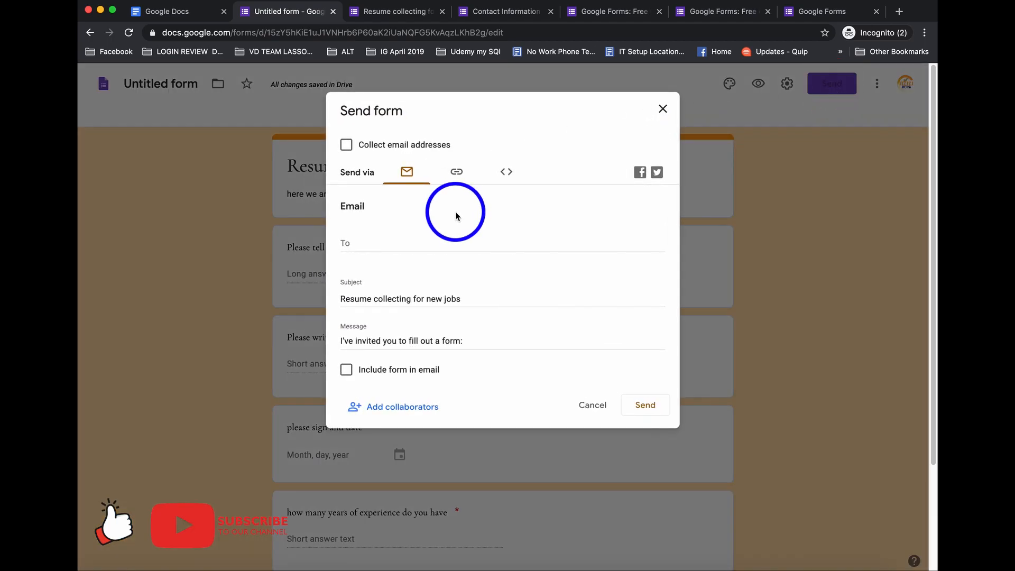
left_click(349, 241)
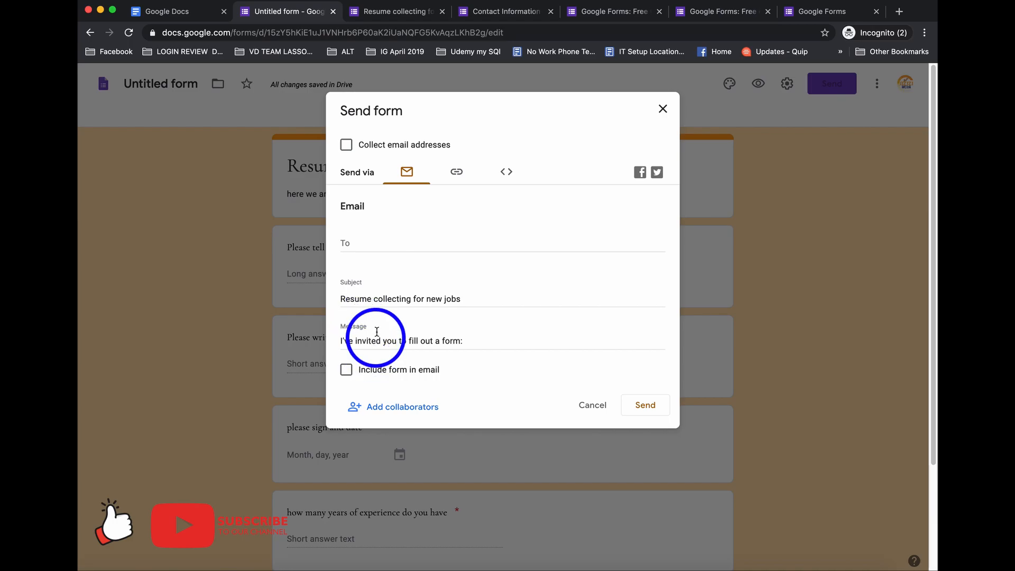
left_click(363, 300)
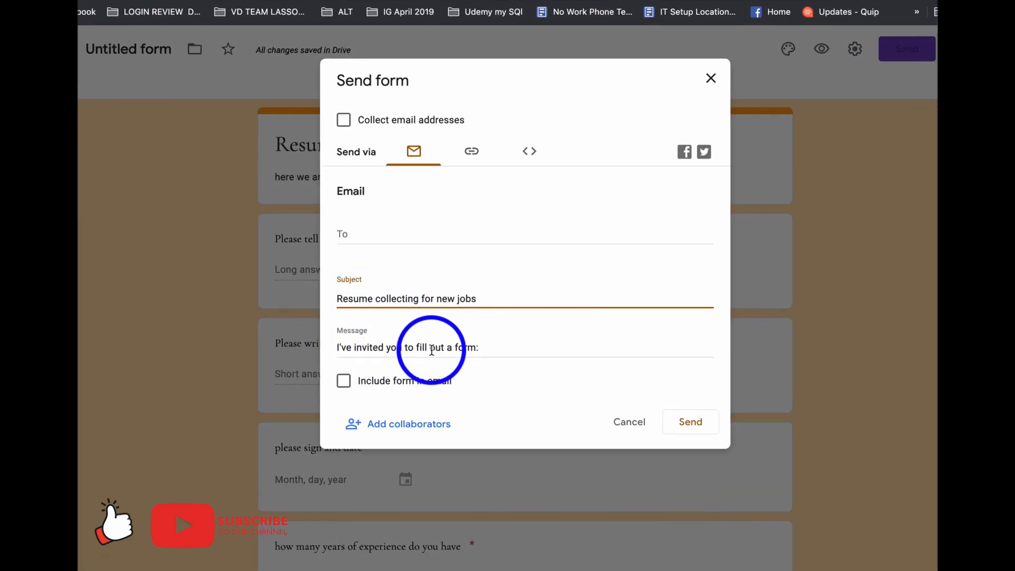
left_click(223, 349)
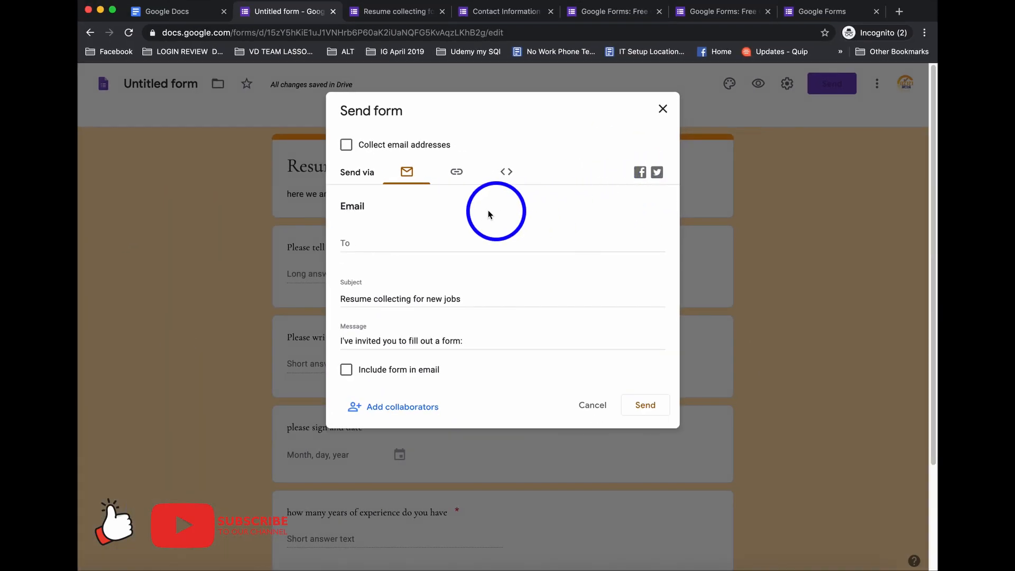
left_click(457, 173)
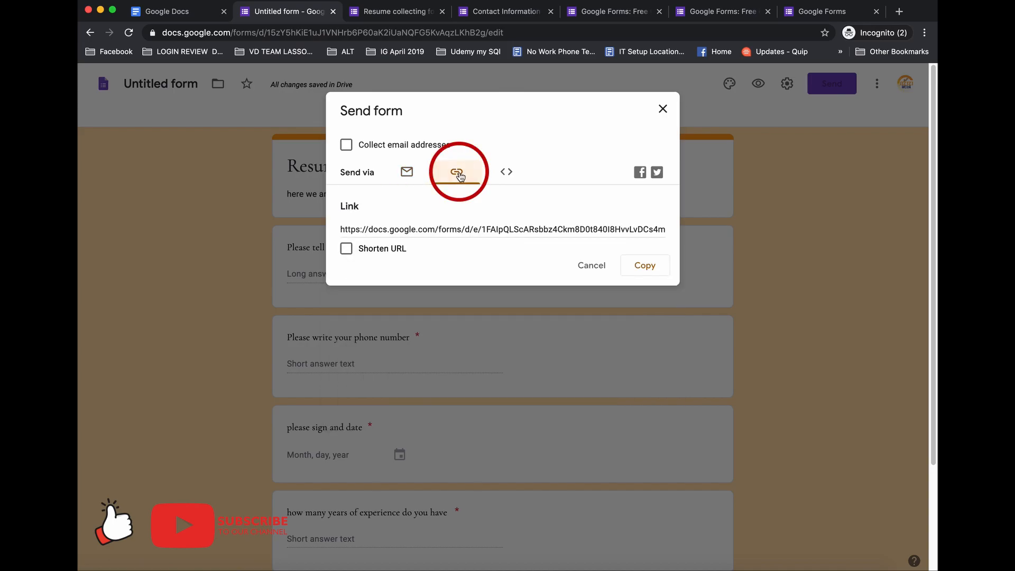
Step: Review the form's link, embed HTML and email sending options, and return to the shareable link
left_click(373, 232)
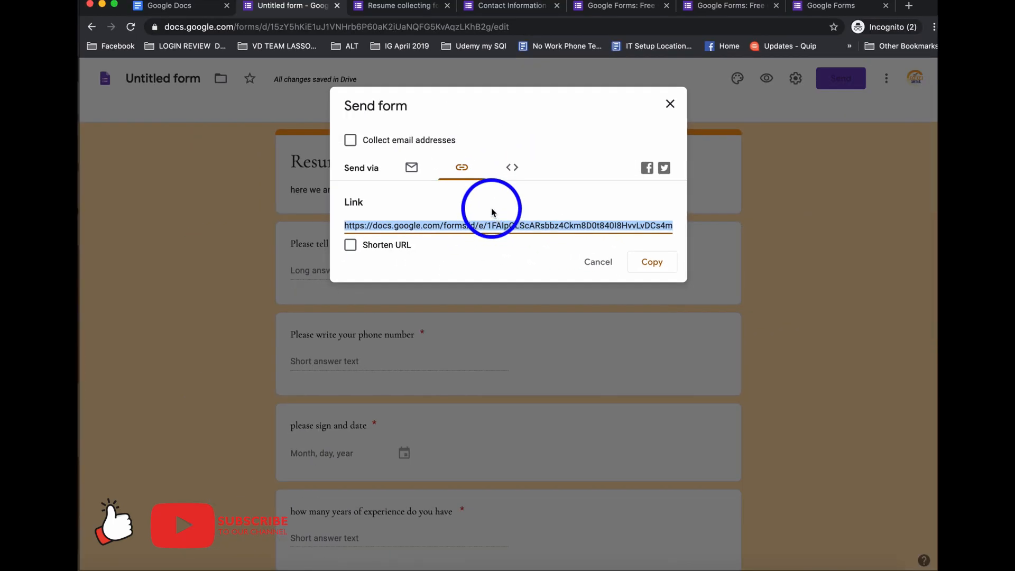
left_click(511, 169)
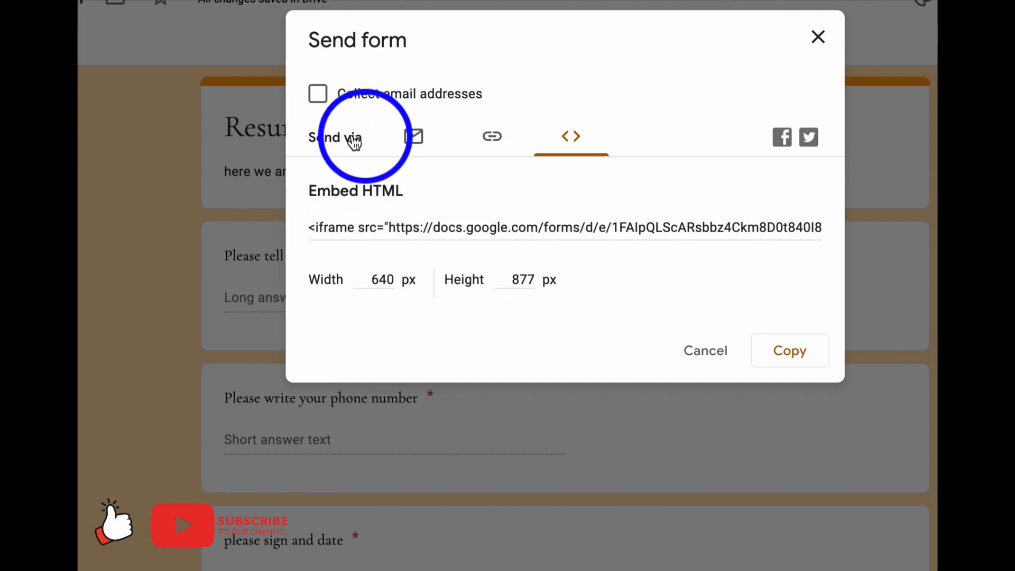
left_click(406, 141)
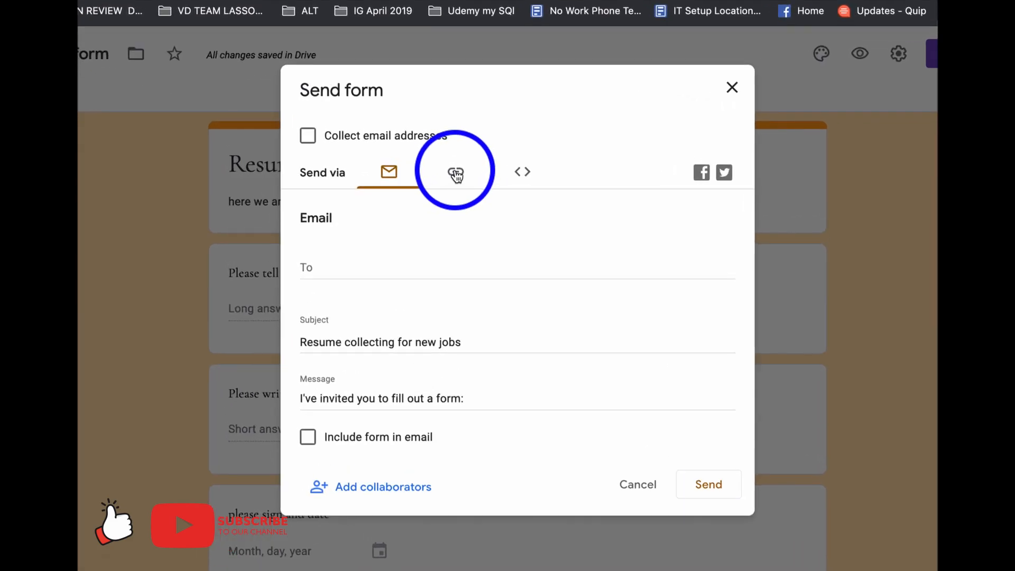
left_click(458, 175)
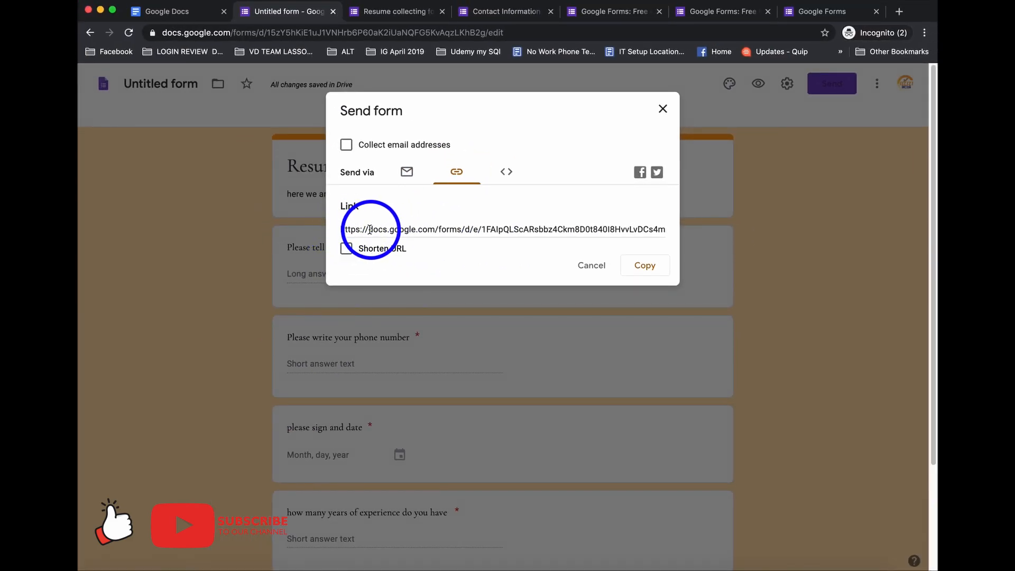
Step: Shorten the form's shareable URL, copy it and close the sending options
left_click(370, 229)
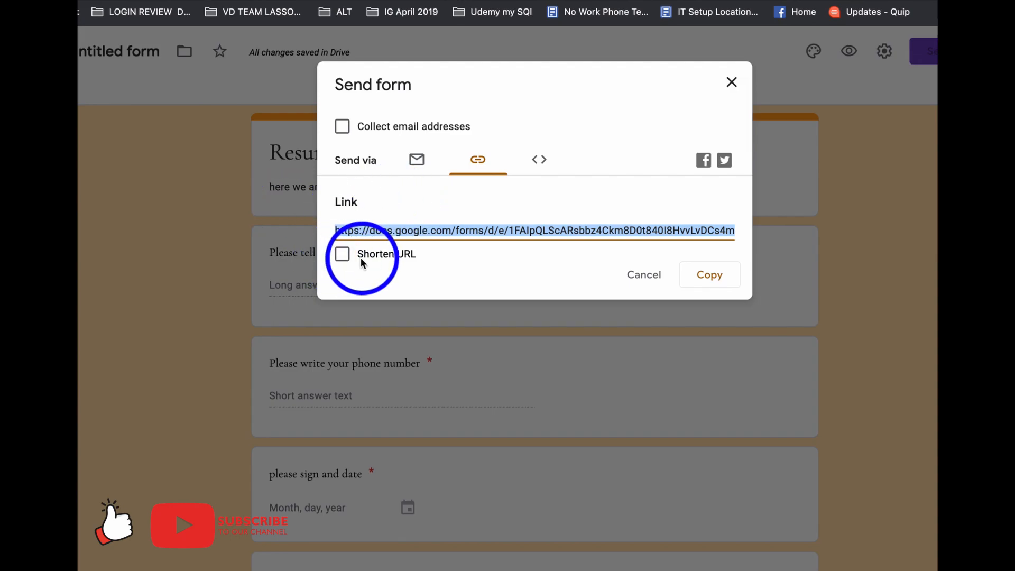
left_click(343, 258)
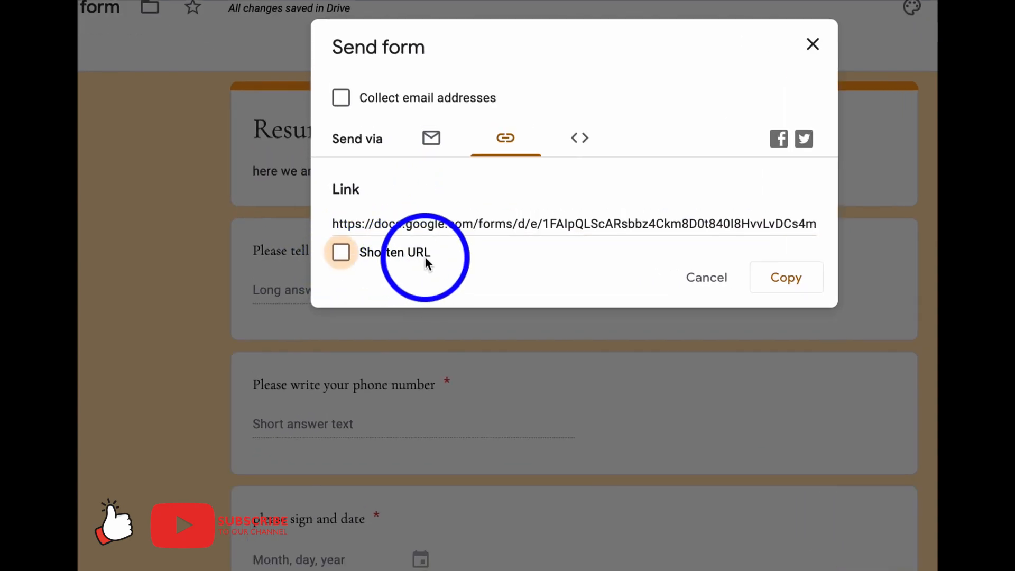
left_click(341, 252)
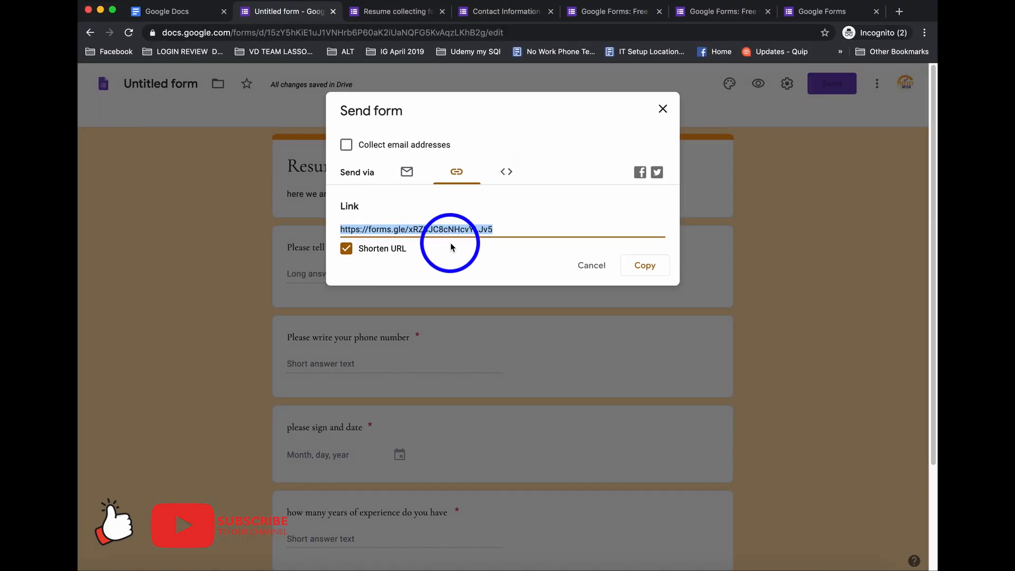
left_click(644, 265)
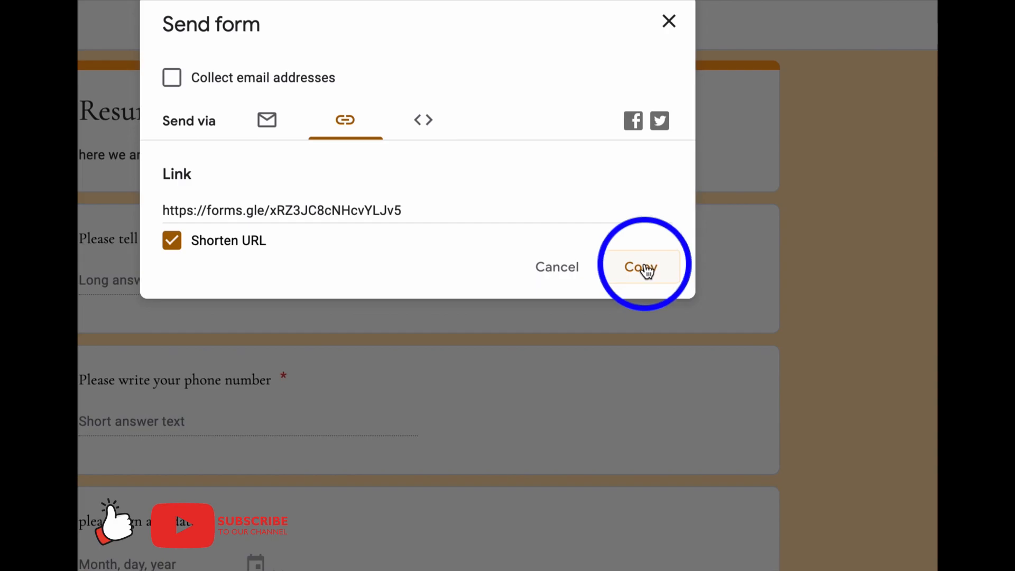
left_click(649, 268)
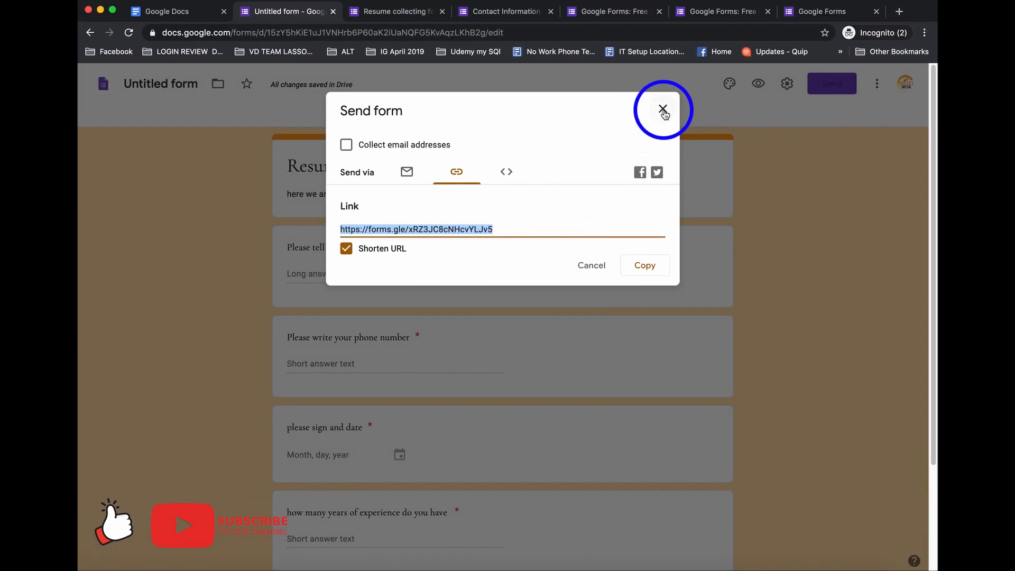
left_click(663, 111)
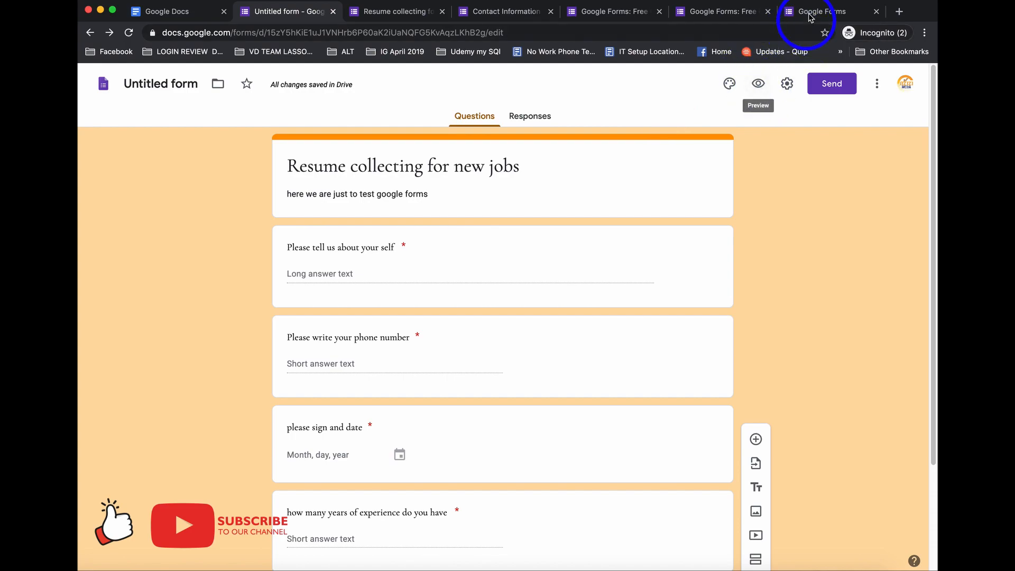
Step: Open the copied short form link in a new browser tab
left_click(904, 19)
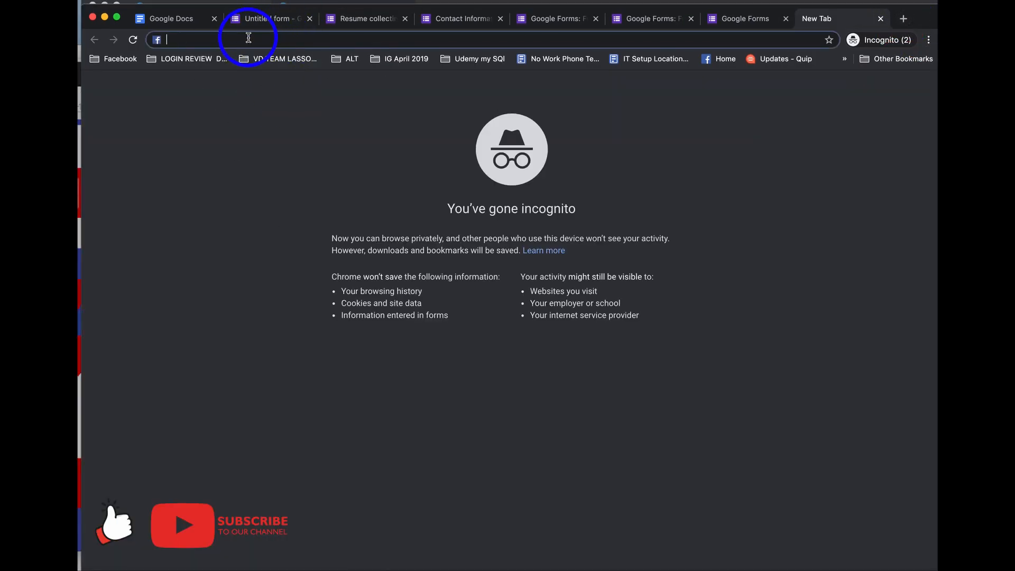
key("super+v")
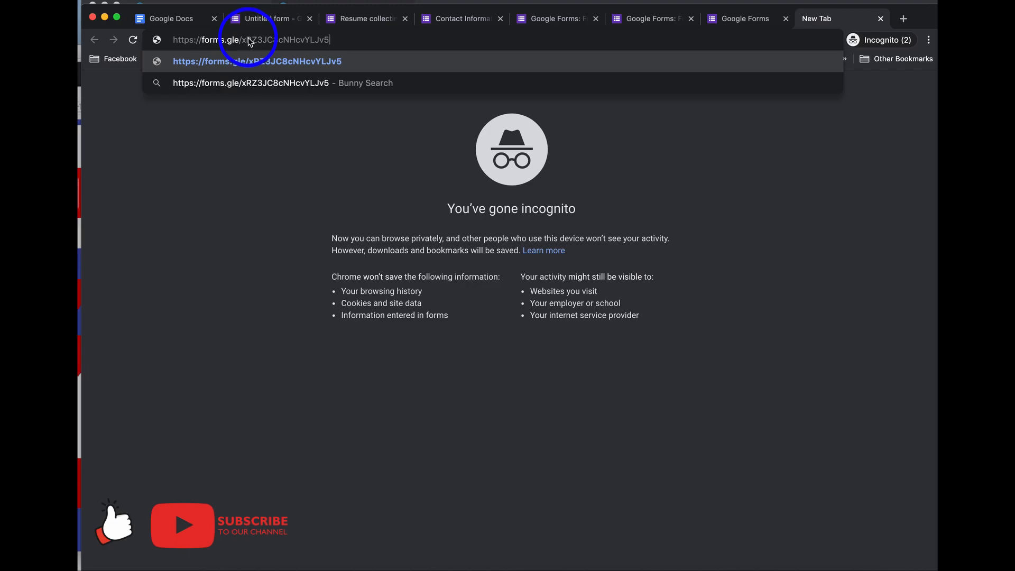
key("Return")
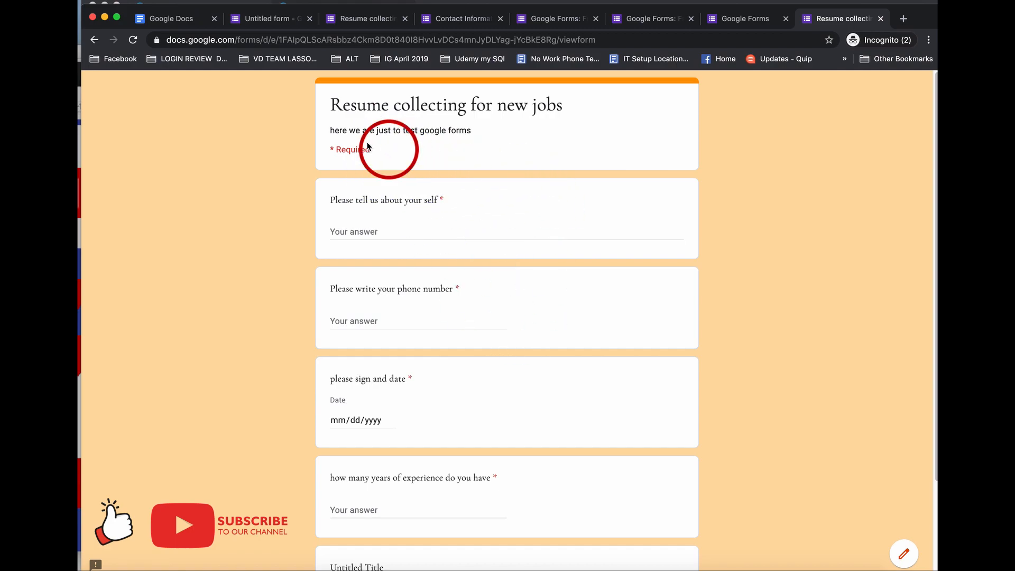
Step: Answer the self-description question with "hey im just testing the forms", enter the phone number, and set the date to 12/24/2019
left_click(358, 228)
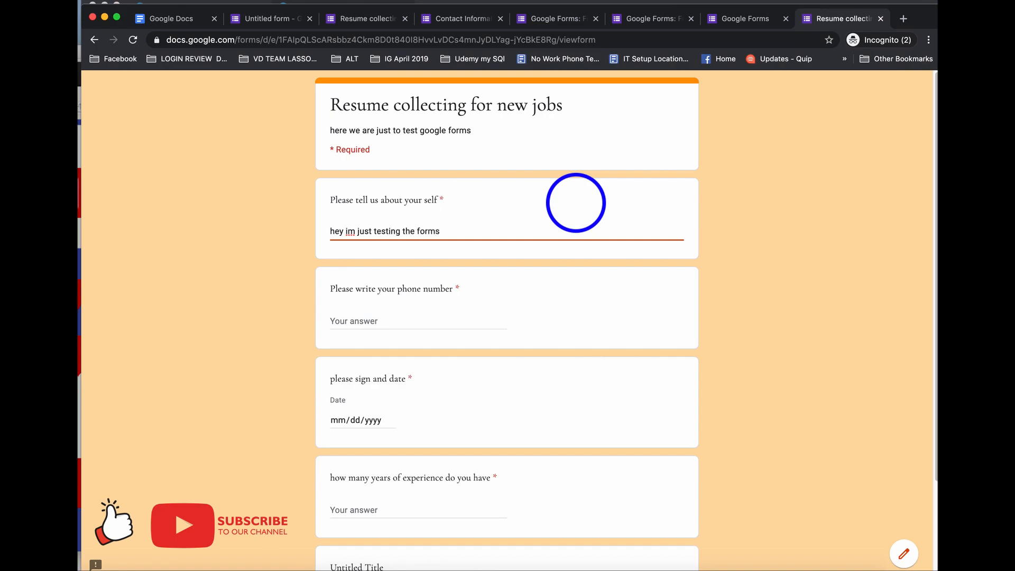
left_click(361, 316)
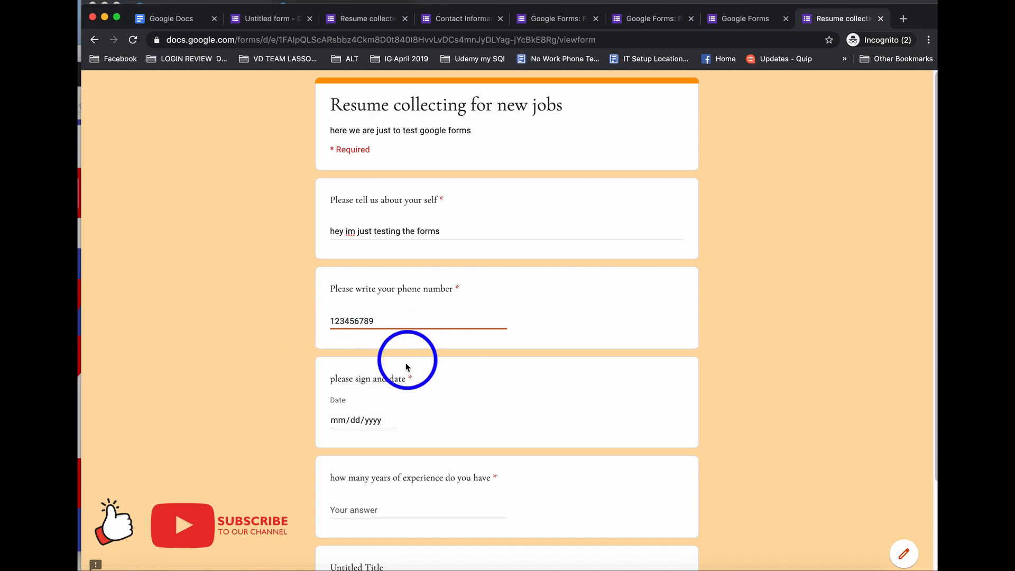
left_click(377, 421)
left_click(382, 421)
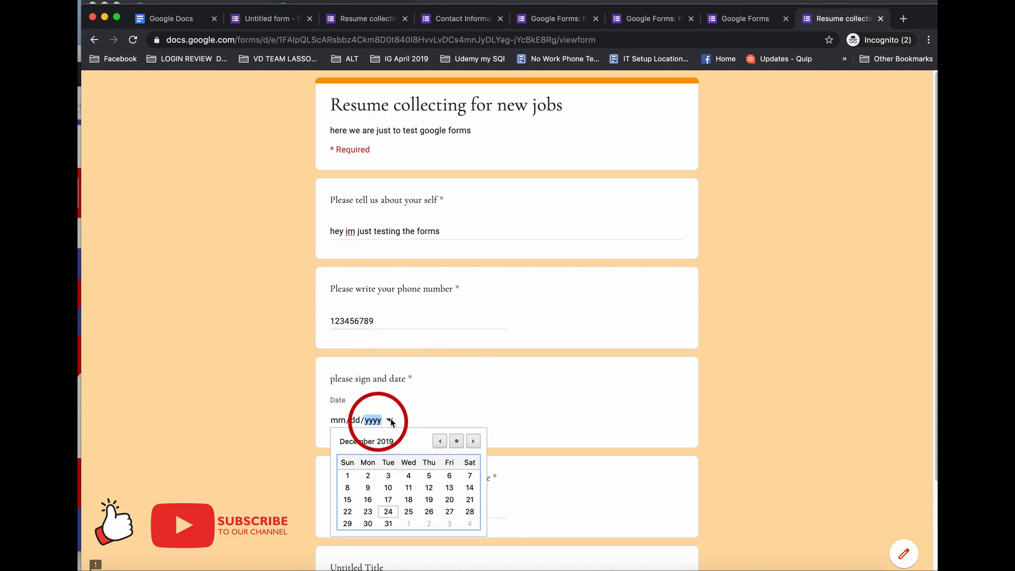
left_click(392, 513)
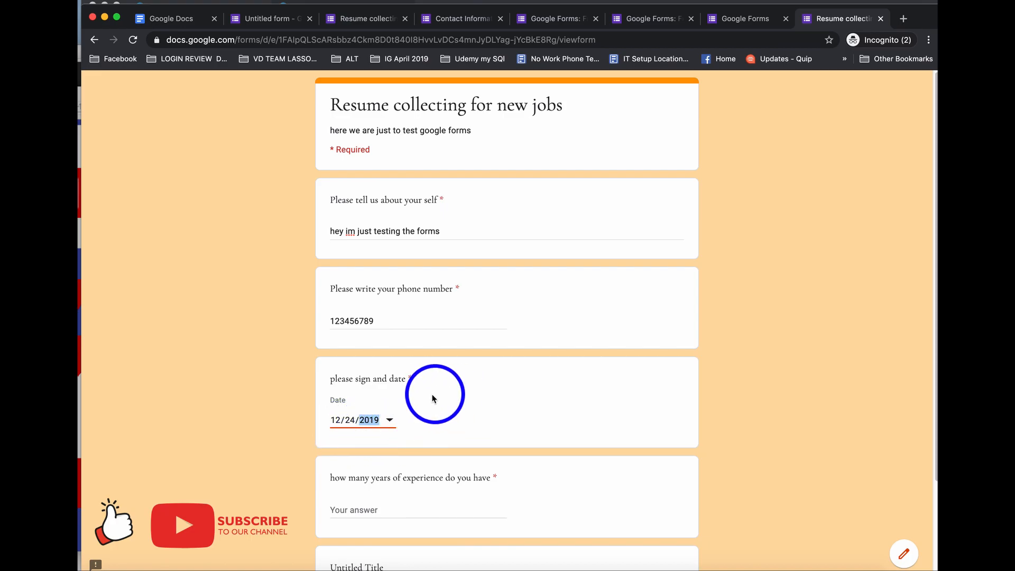
Step: Enter "5 years" as the years of experience and submit the form response
scroll(437, 391, "down", 3)
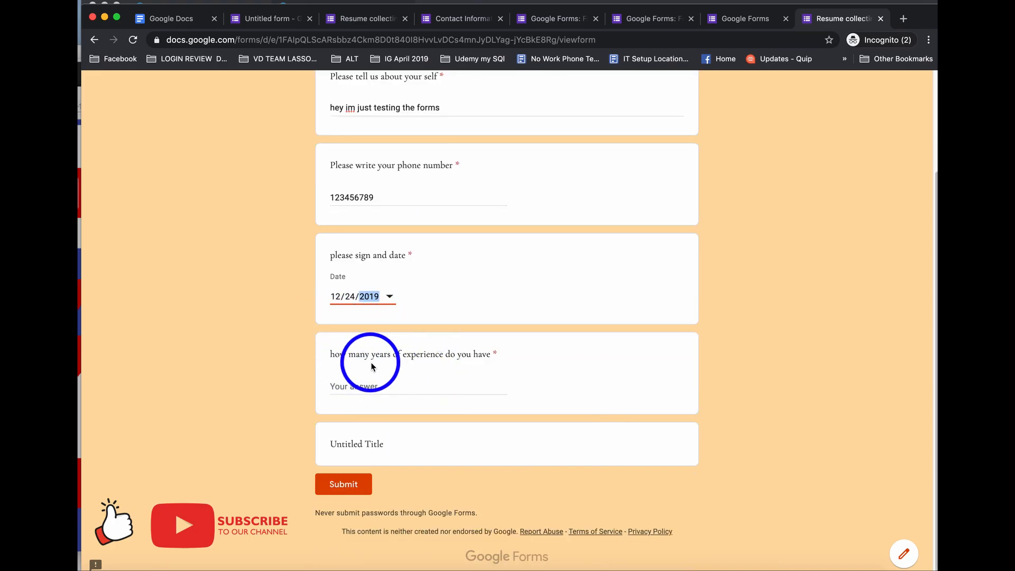
left_click(380, 392)
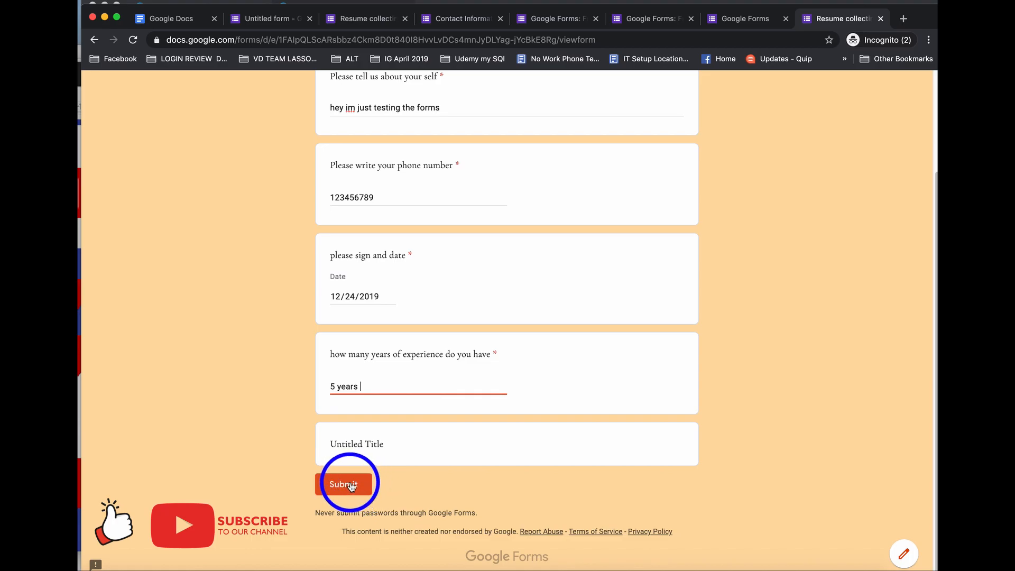
left_click(340, 485)
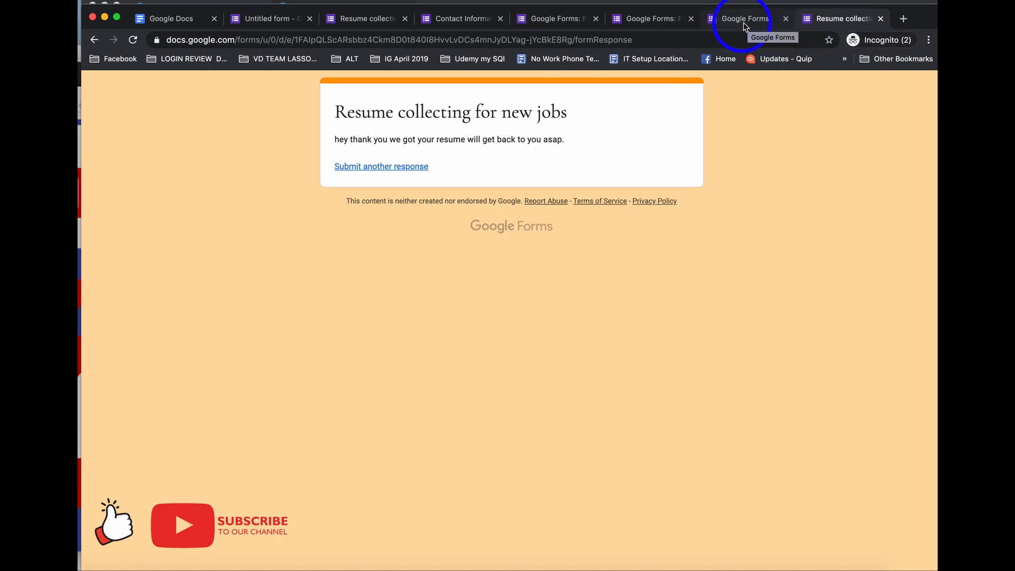
Step: Return to the form editor and examine the collected responses, both as a summary and individually, ending on the summary
left_click(266, 18)
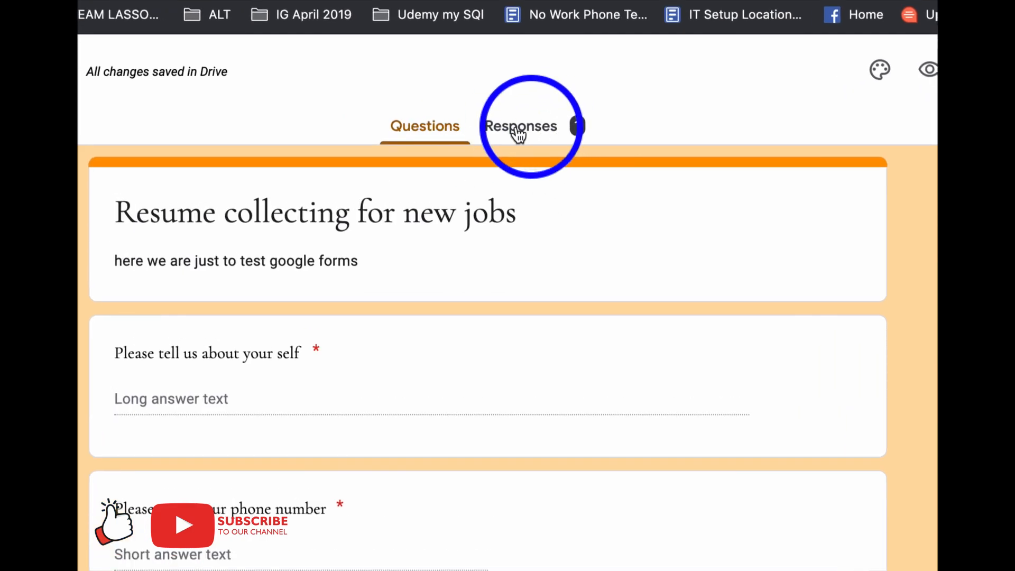
left_click(549, 131)
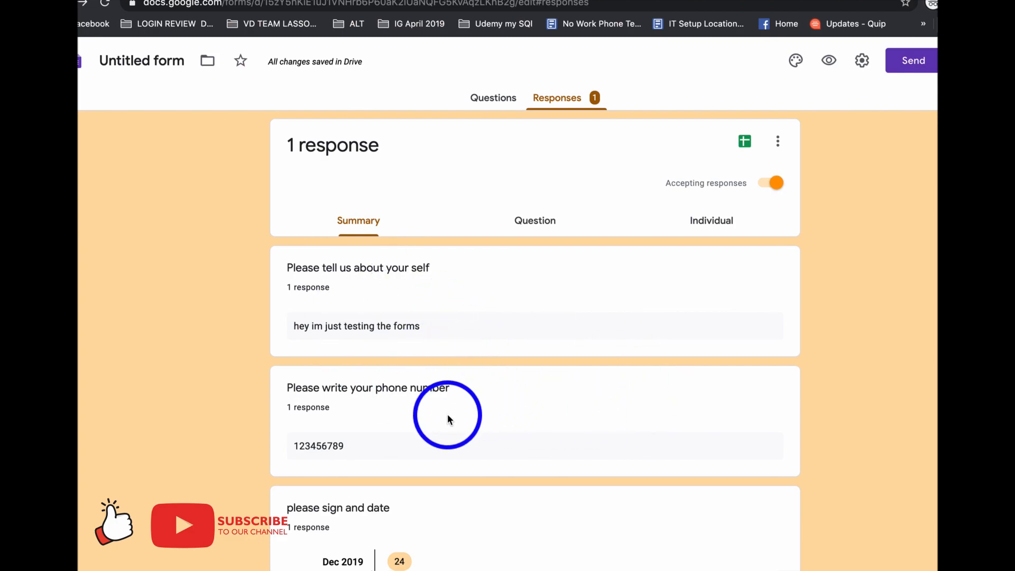
scroll(483, 423, "down", 2)
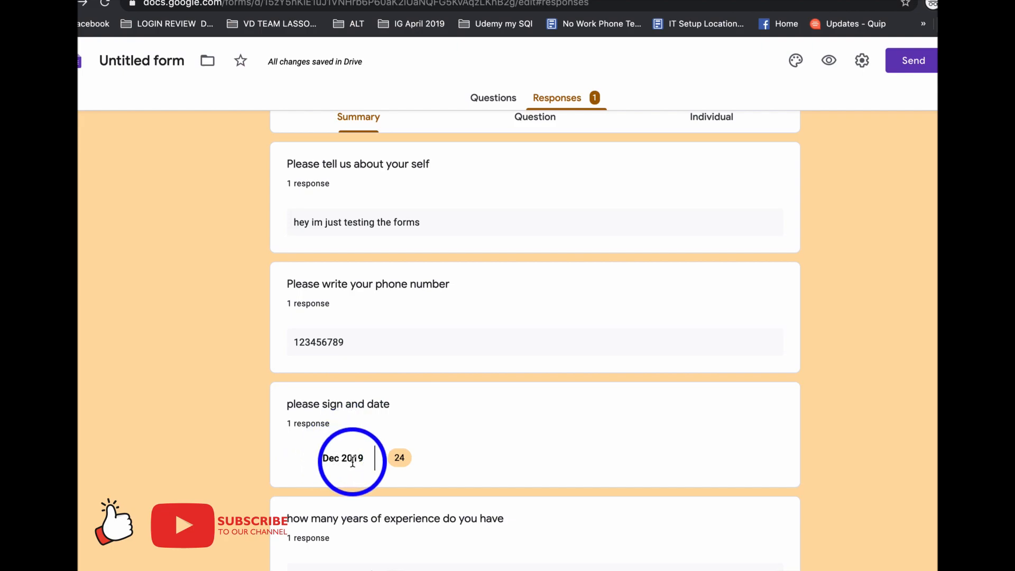
scroll(418, 465, "down", 2)
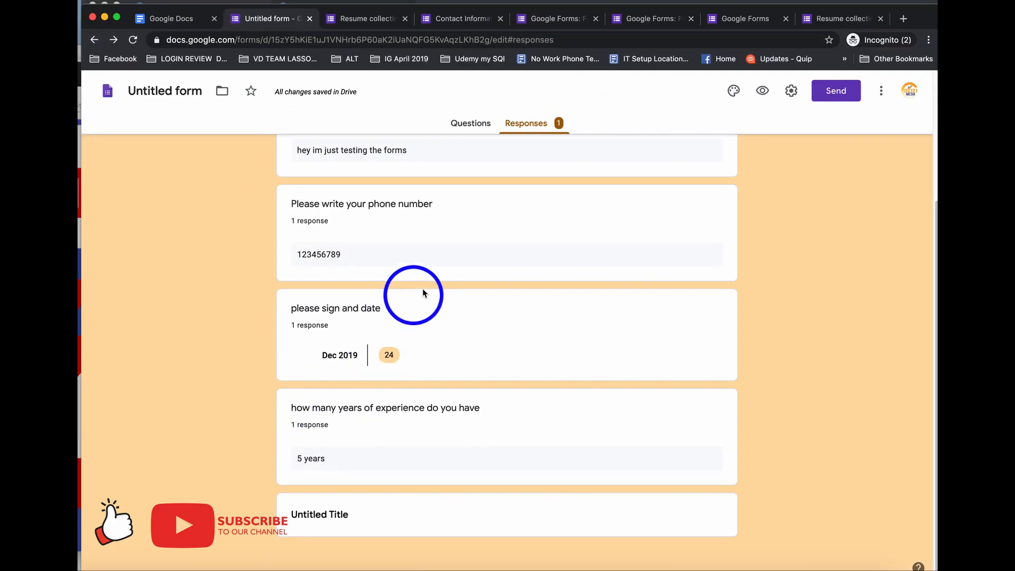
scroll(506, 331, "up", 3)
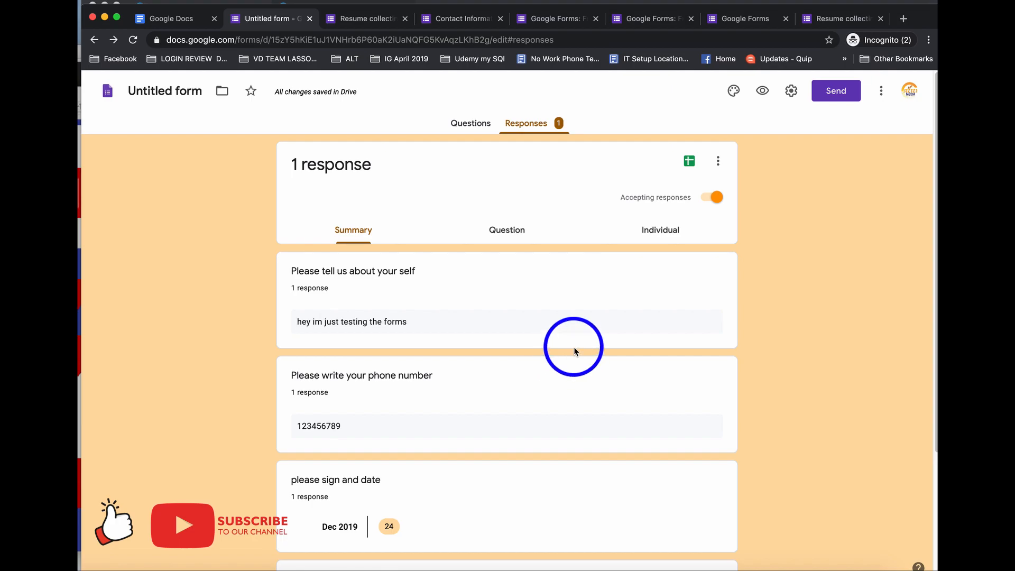
left_click(671, 236)
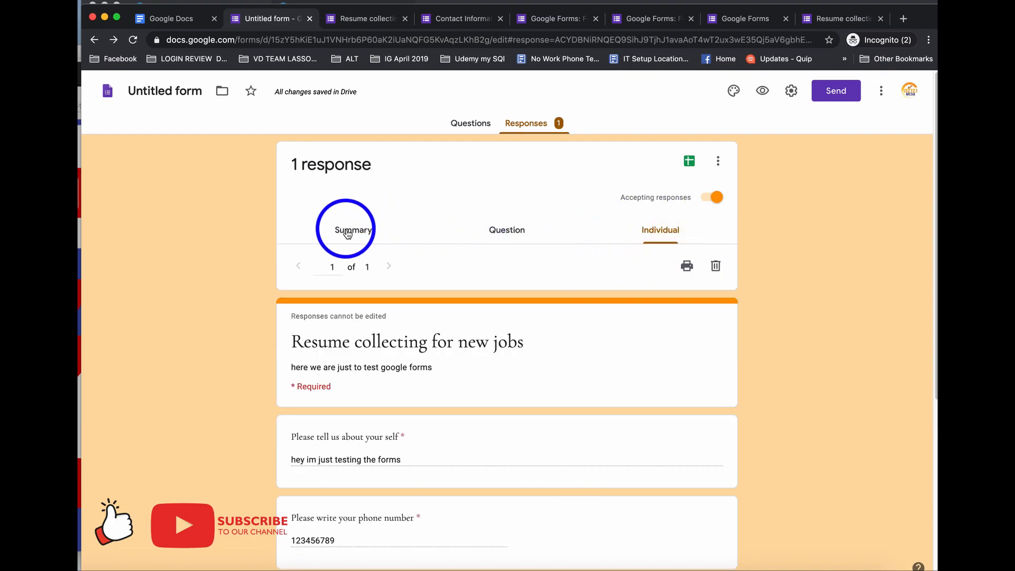
left_click(348, 233)
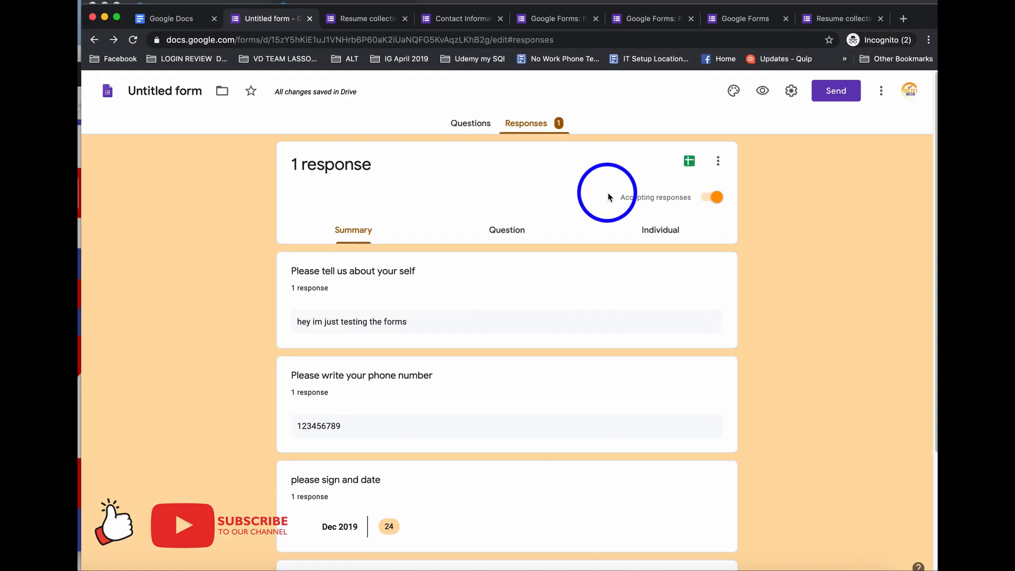
Step: Create a new response spreadsheet named "testing the google forms" and dismiss the cell edit history tip
left_click(690, 163)
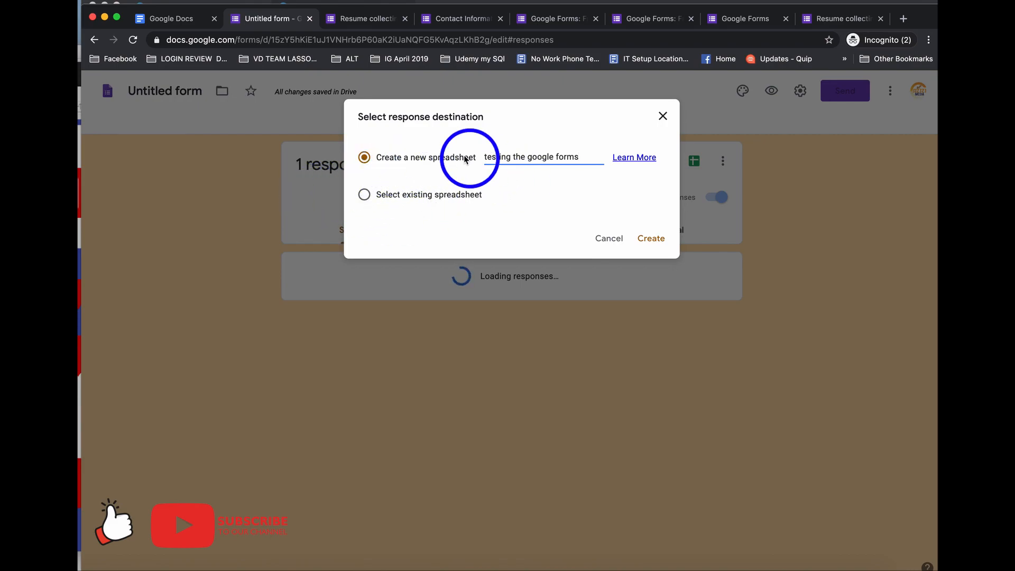
left_click(652, 241)
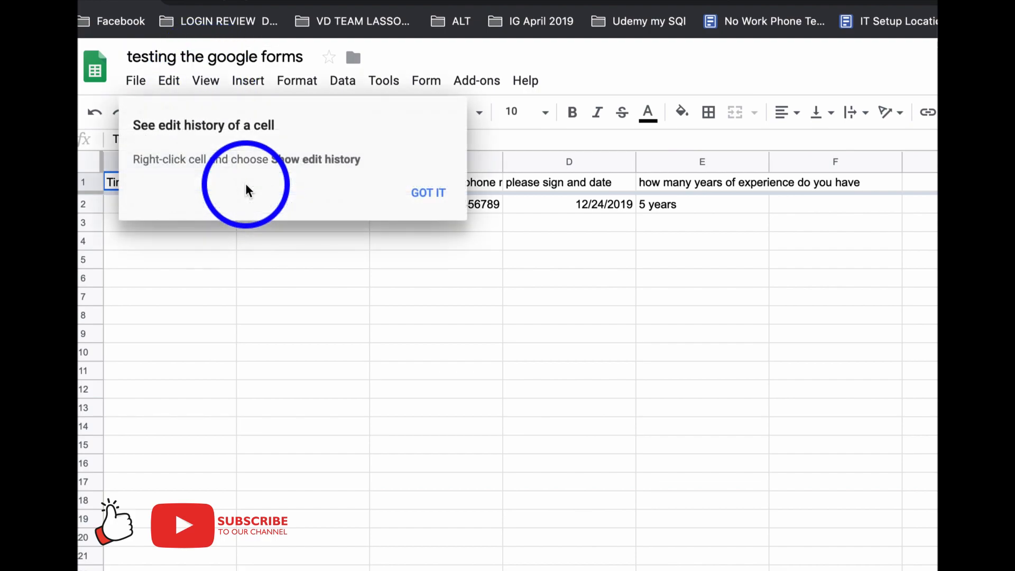
left_click(319, 283)
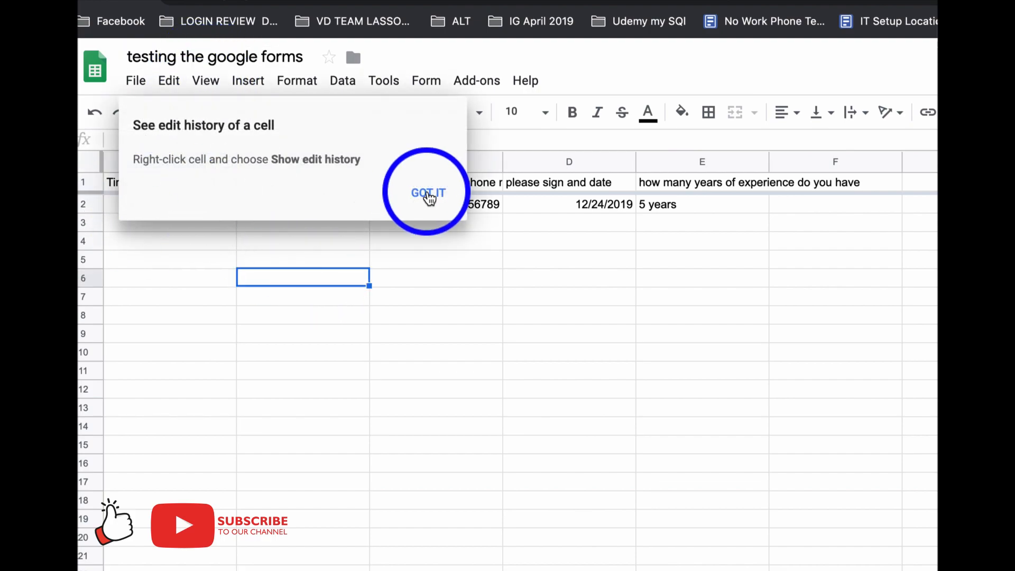
left_click(430, 192)
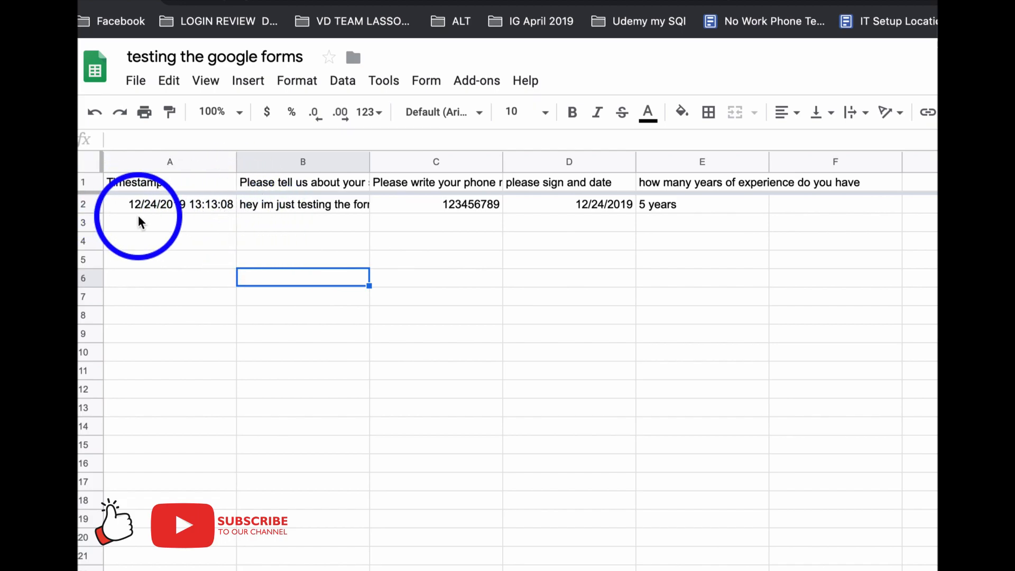
Step: Examine the response row and its timestamp, look over the spreadsheet's download and print options, and return to the form's responses
left_click(158, 223)
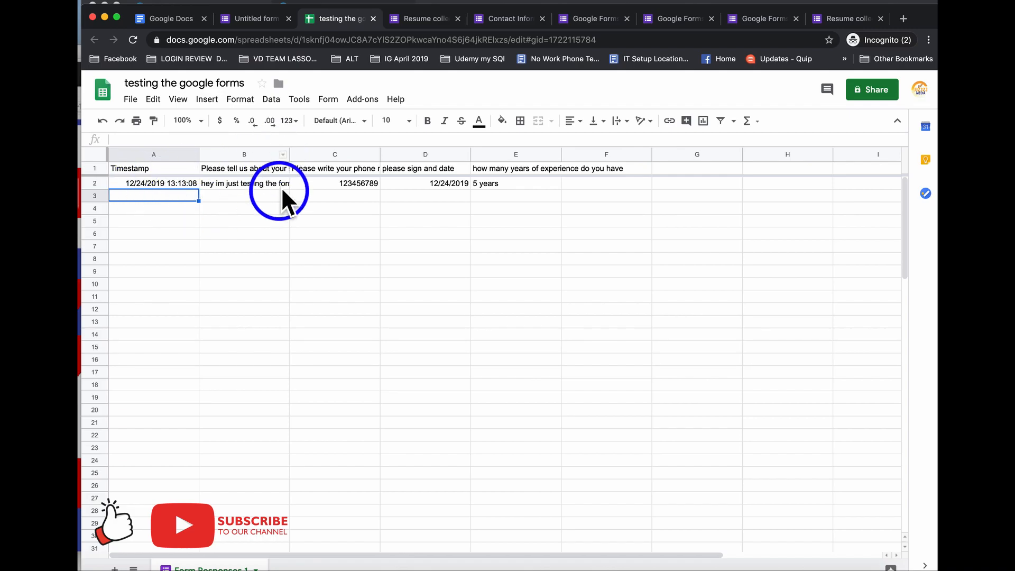
left_click(158, 183)
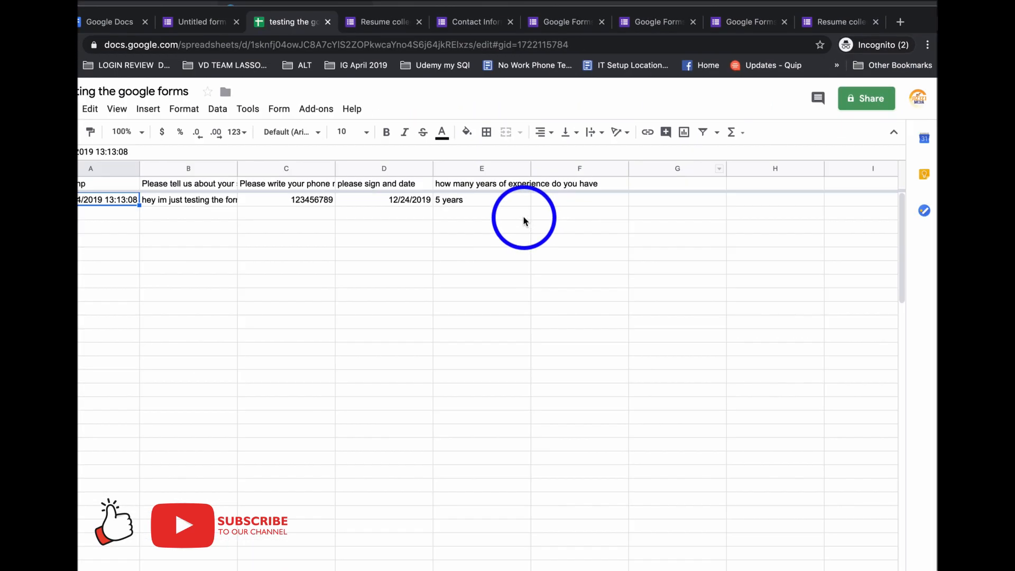
left_click(131, 99)
mouse_move(152, 99)
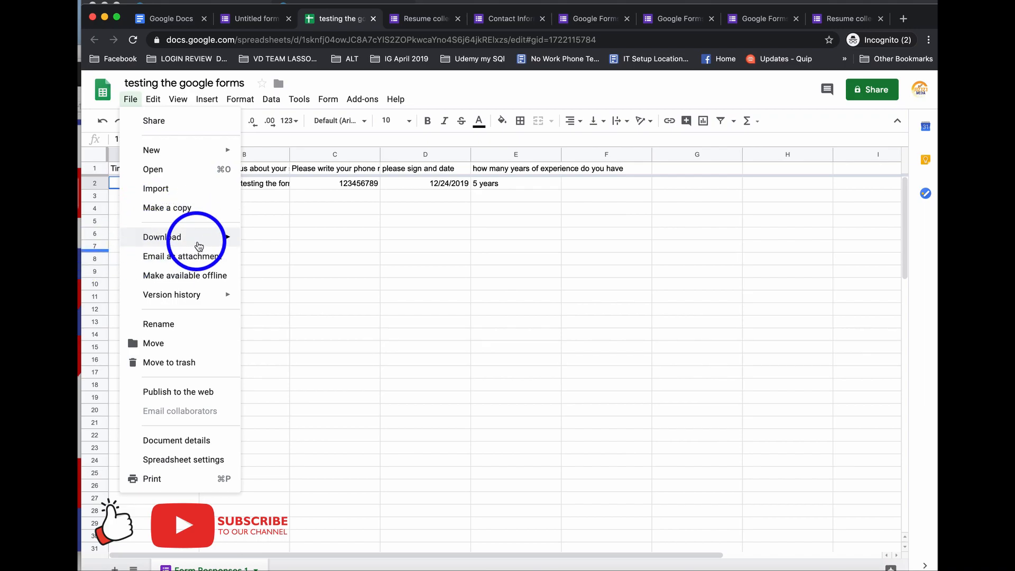
mouse_move(221, 240)
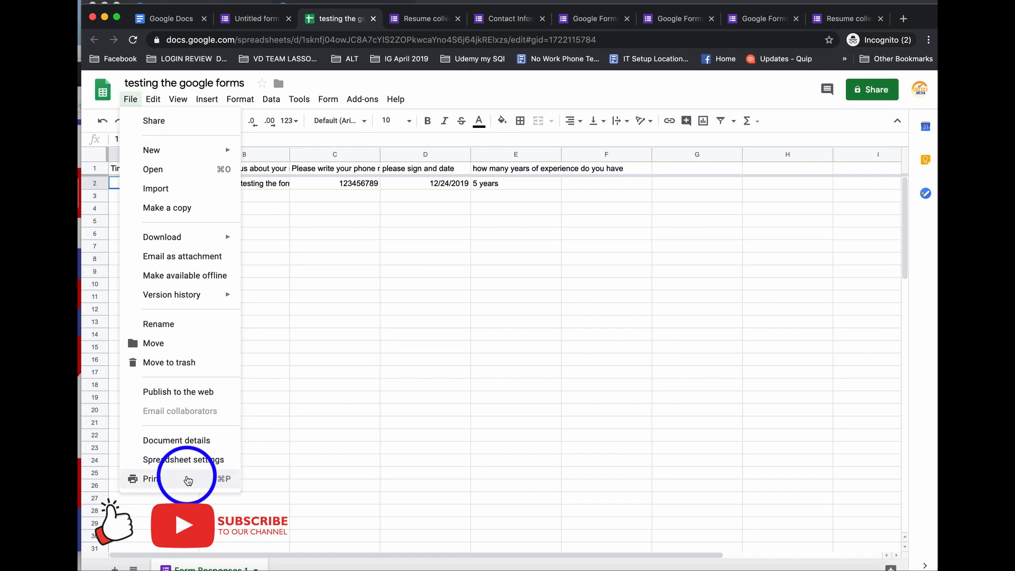
left_click(399, 333)
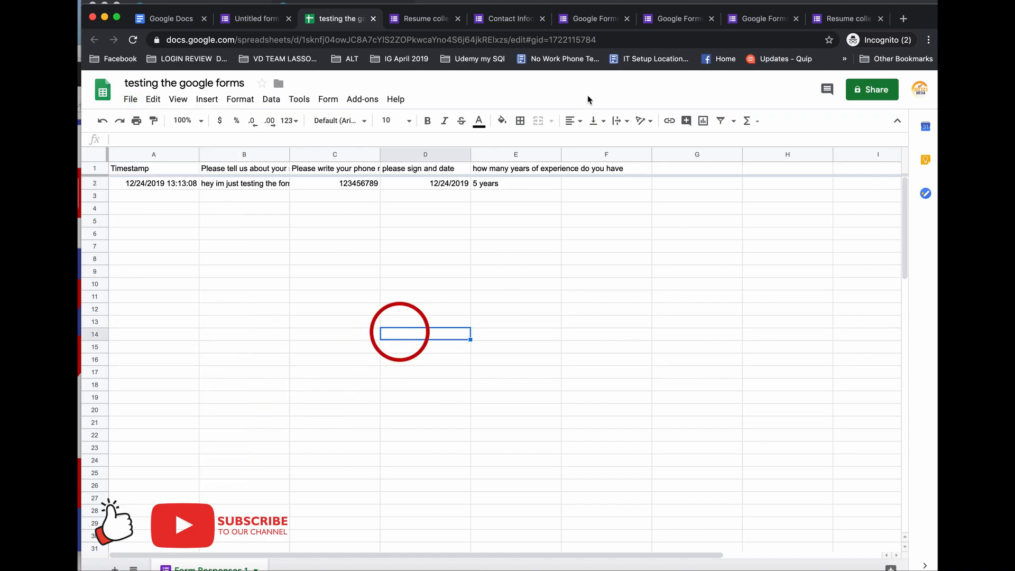
left_click(575, 9)
left_click(252, 20)
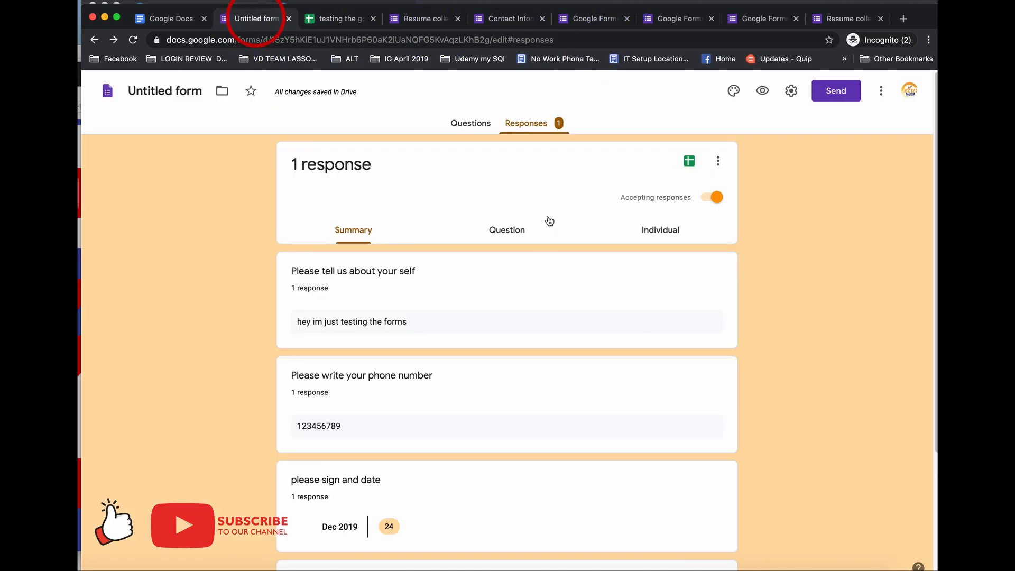